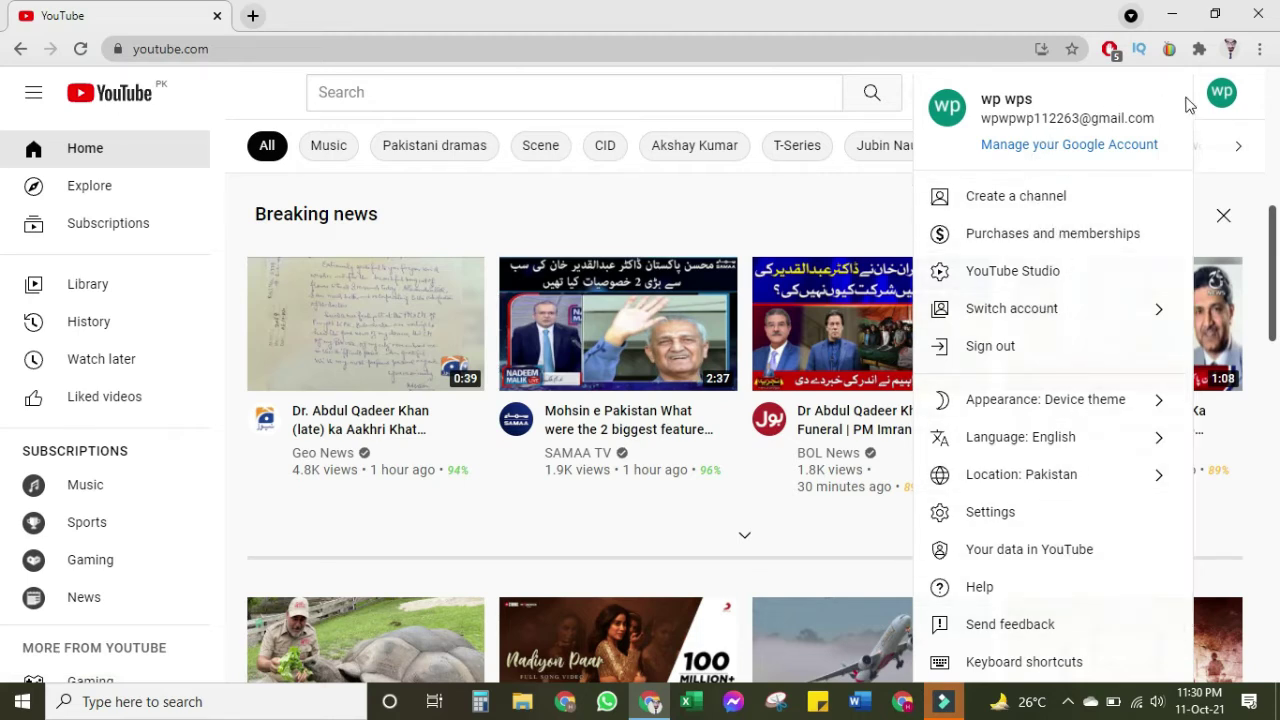
Start creating a channel for the signed-in account and set its name to "New channel".
{"action": "left_click", "coordinate": [1005, 200]}
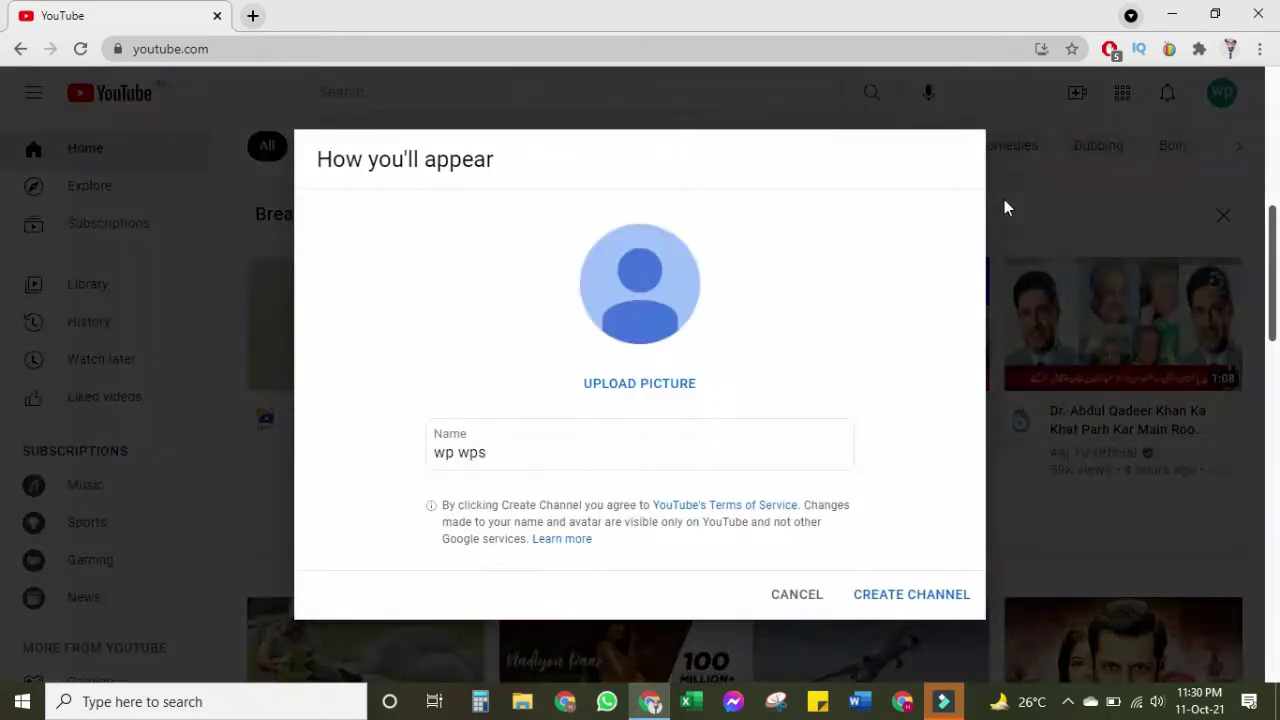
{"action": "triple_click", "coordinate": [559, 454]}
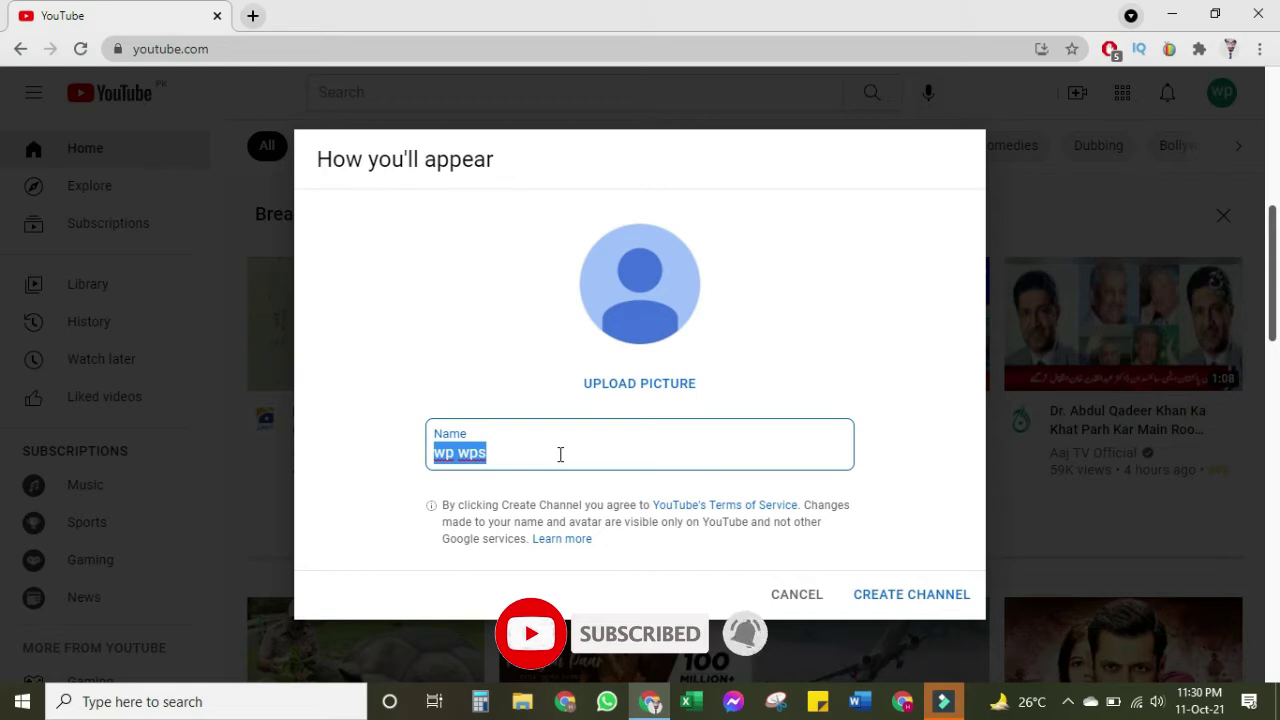
{"action": "type", "text": "New channel"}
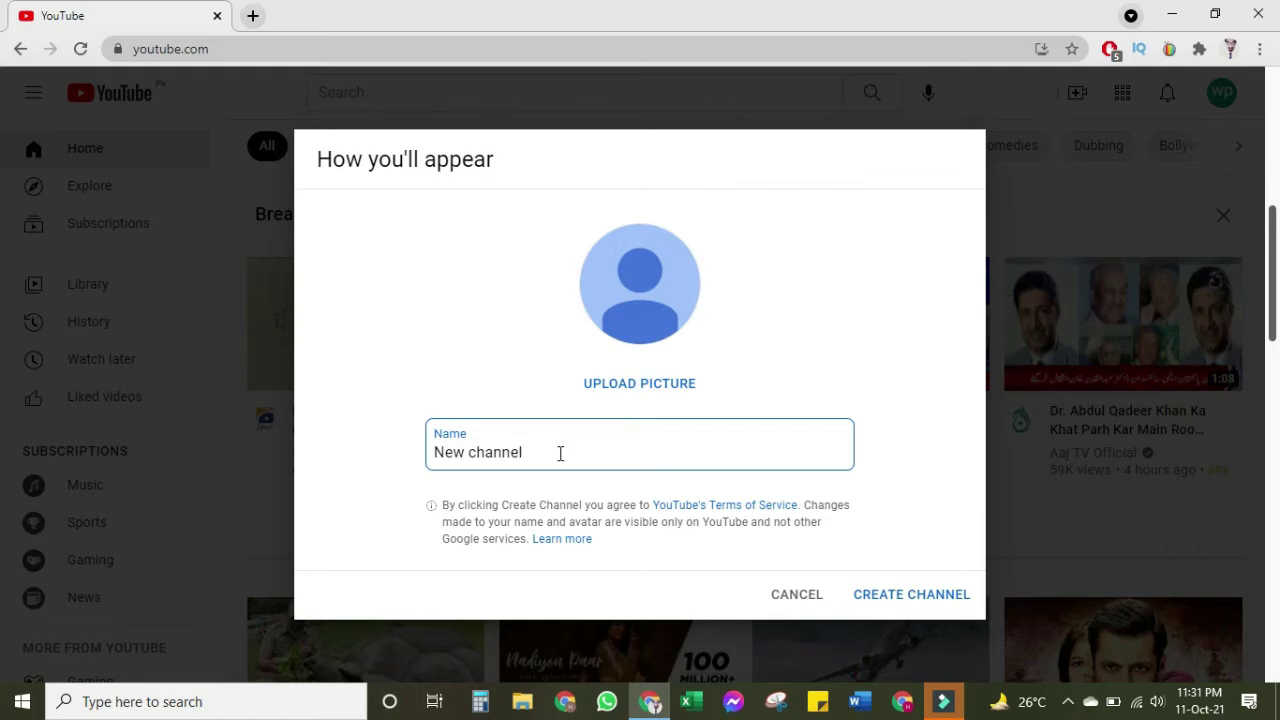
Upload the portrait photo from the Desktop as the channel picture and create the channel.
{"action": "left_click", "coordinate": [679, 390]}
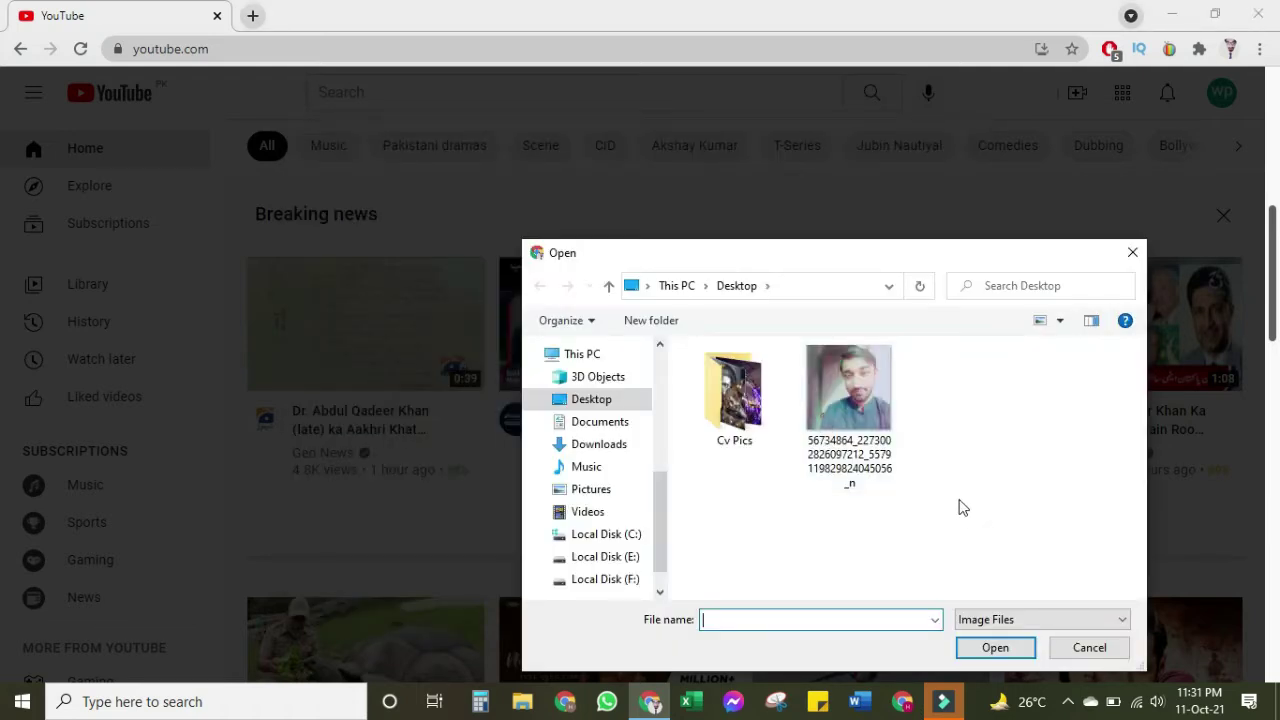
{"action": "double_click", "coordinate": [850, 430]}
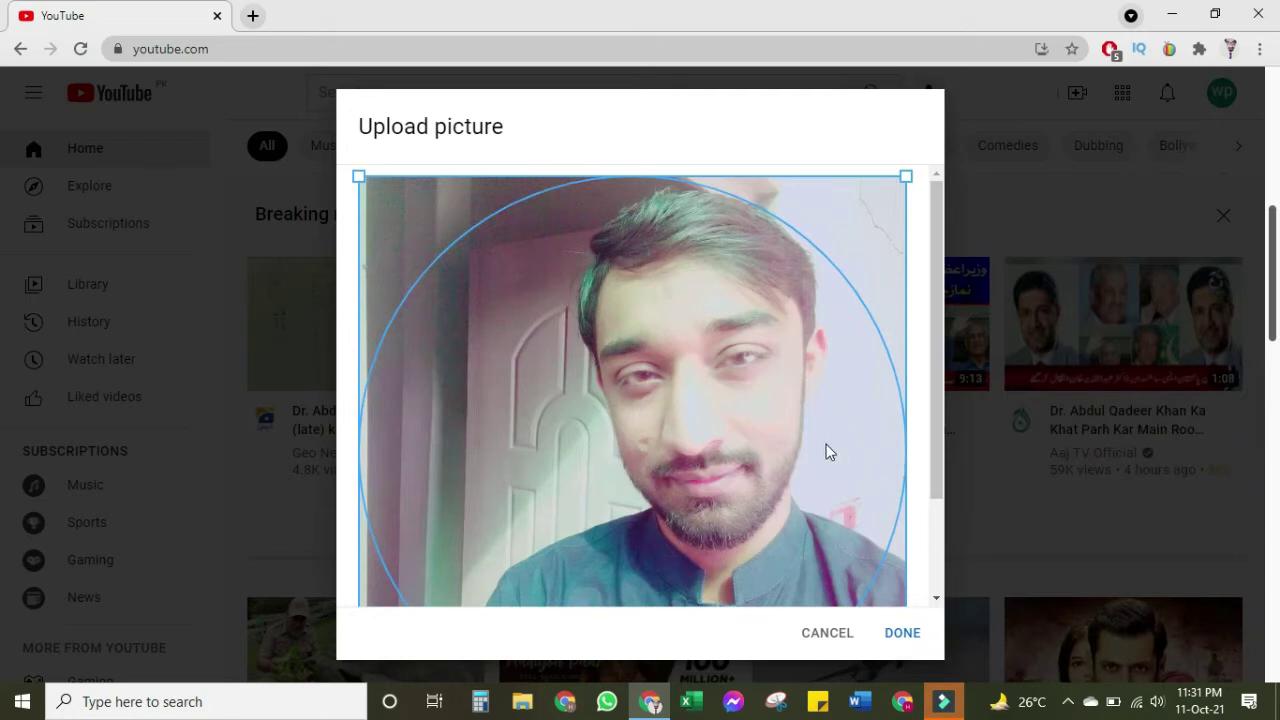
{"action": "left_click", "coordinate": [905, 633]}
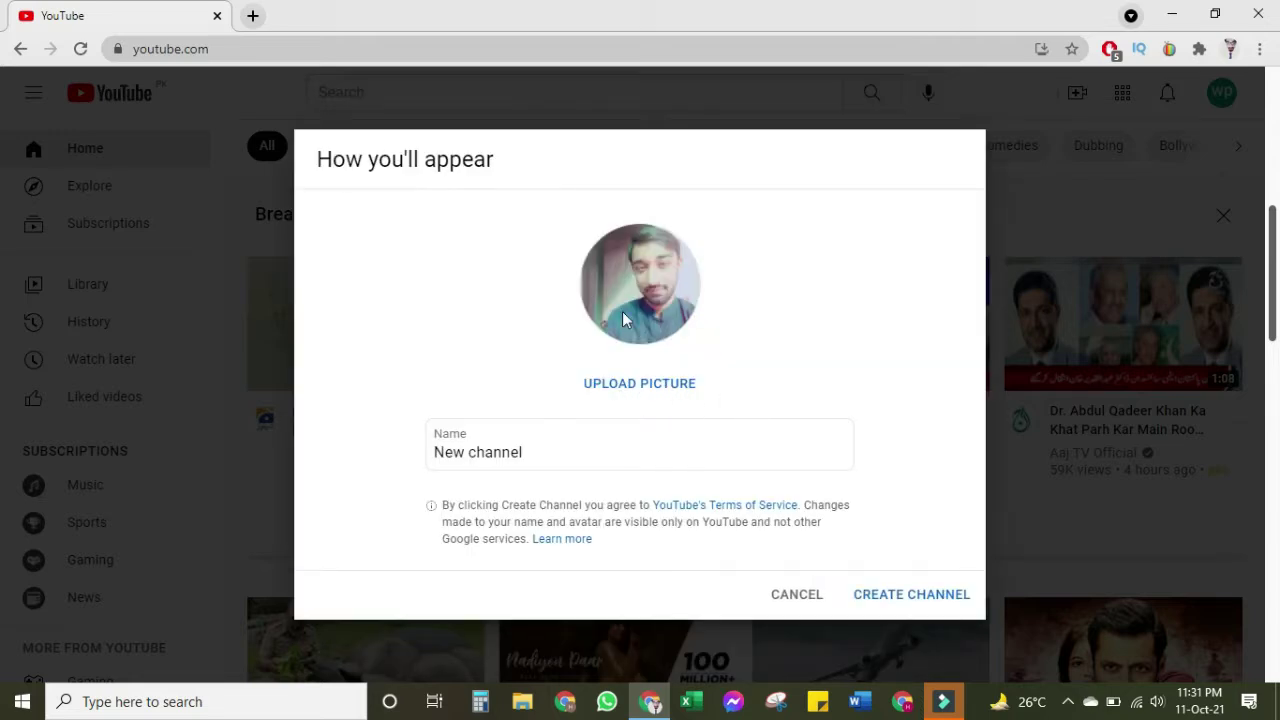
{"action": "left_click", "coordinate": [931, 597]}
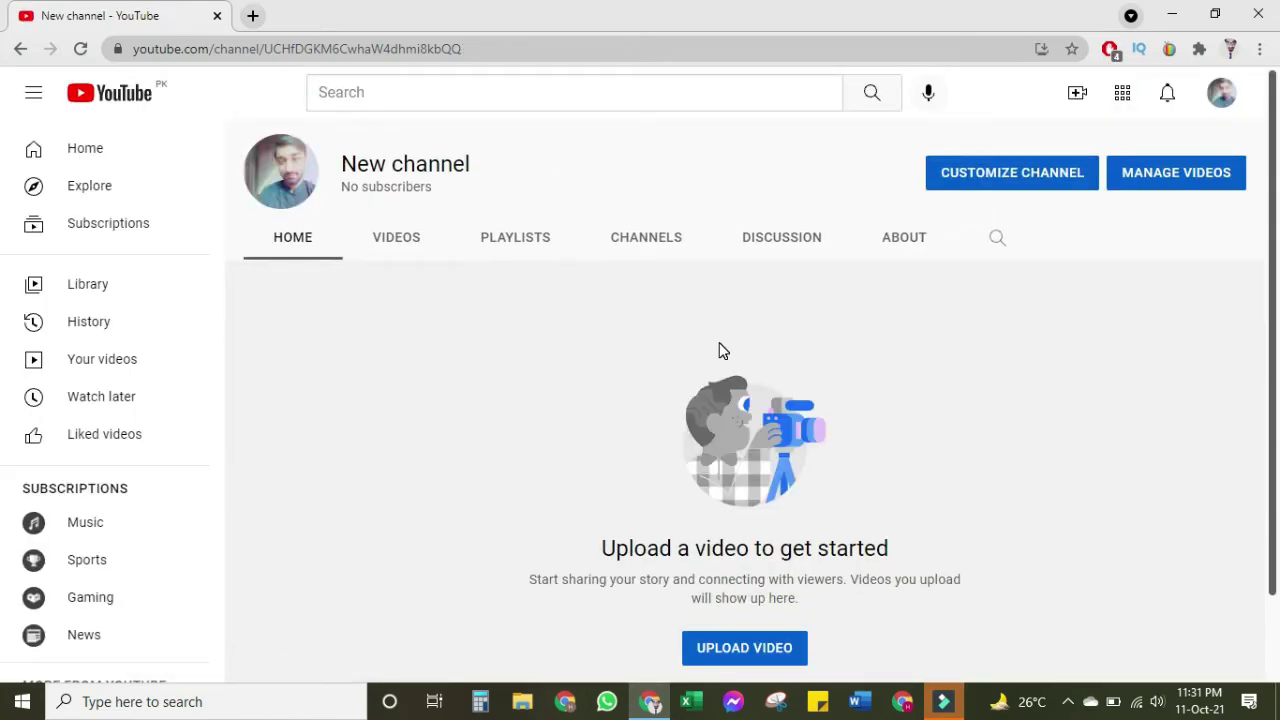
Open YouTube Studio for the new channel and dismiss the welcome and dark theme notices.
{"action": "left_click_drag", "start_coordinate": [376, 183], "coordinate": [357, 180]}
{"action": "left_click", "coordinate": [408, 183]}
{"action": "left_click", "coordinate": [1221, 93]}
{"action": "left_click", "coordinate": [1020, 254]}
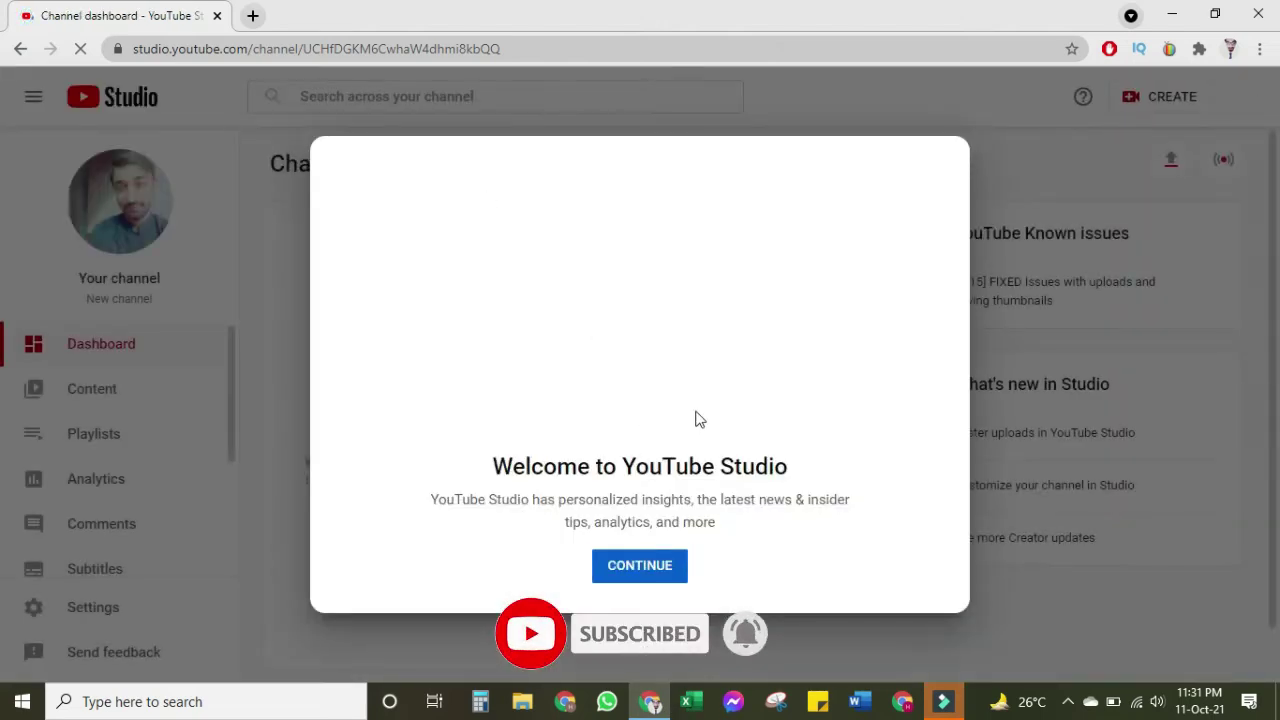
{"action": "left_click", "coordinate": [658, 565]}
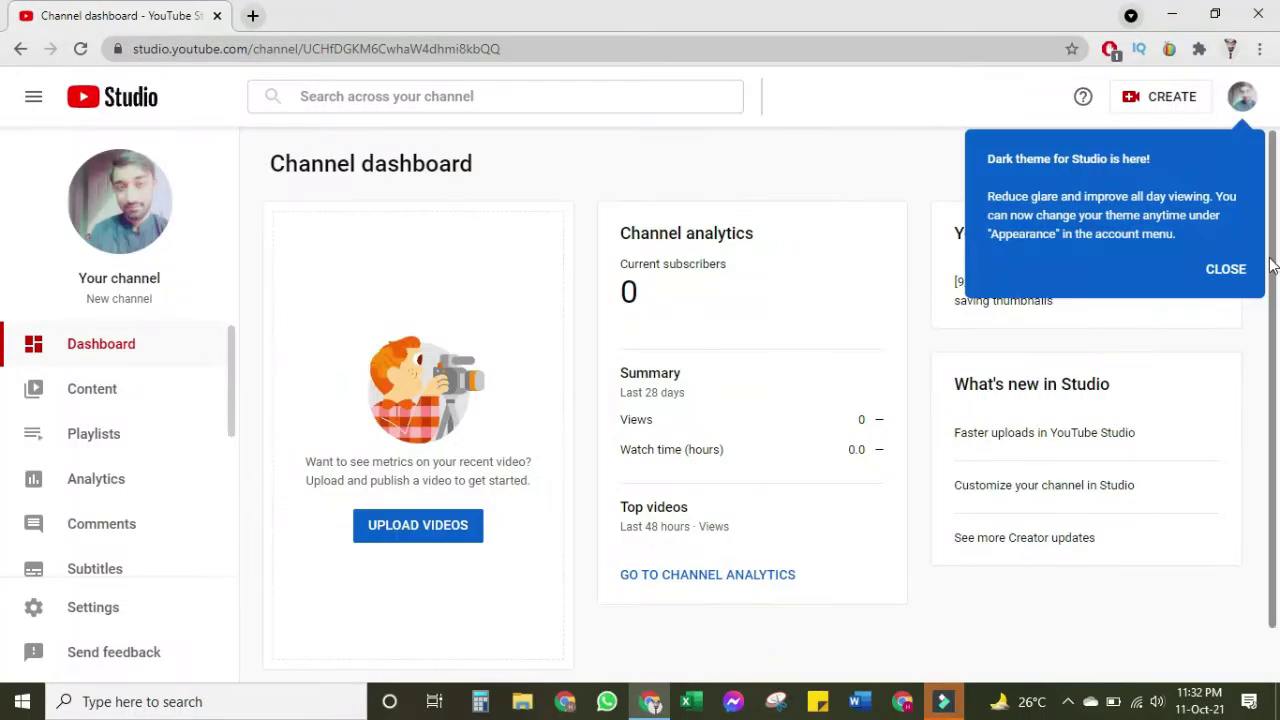
{"action": "left_click", "coordinate": [1224, 268]}
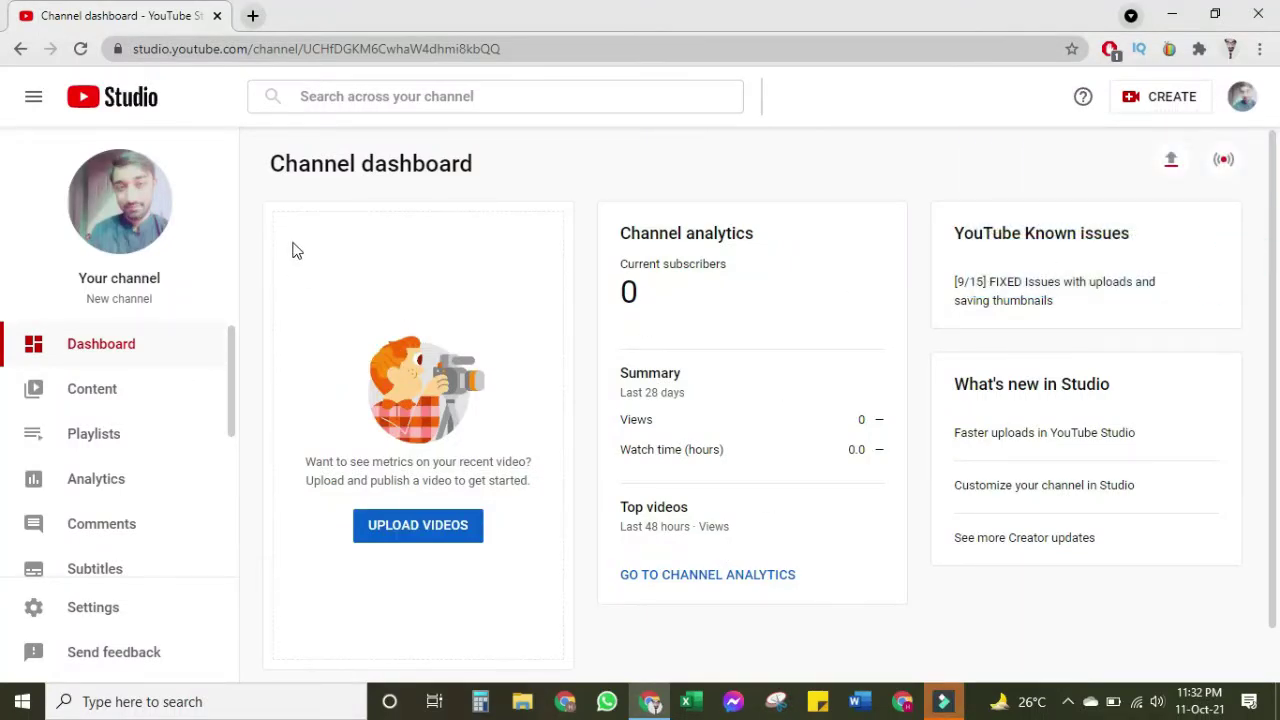
In the channel's basic info settings, add the keywords "tech" and "cooking".
{"action": "scroll", "coordinate": [130, 450], "scroll_direction": "down", "scroll_amount": 2}
{"action": "left_click", "coordinate": [98, 607]}
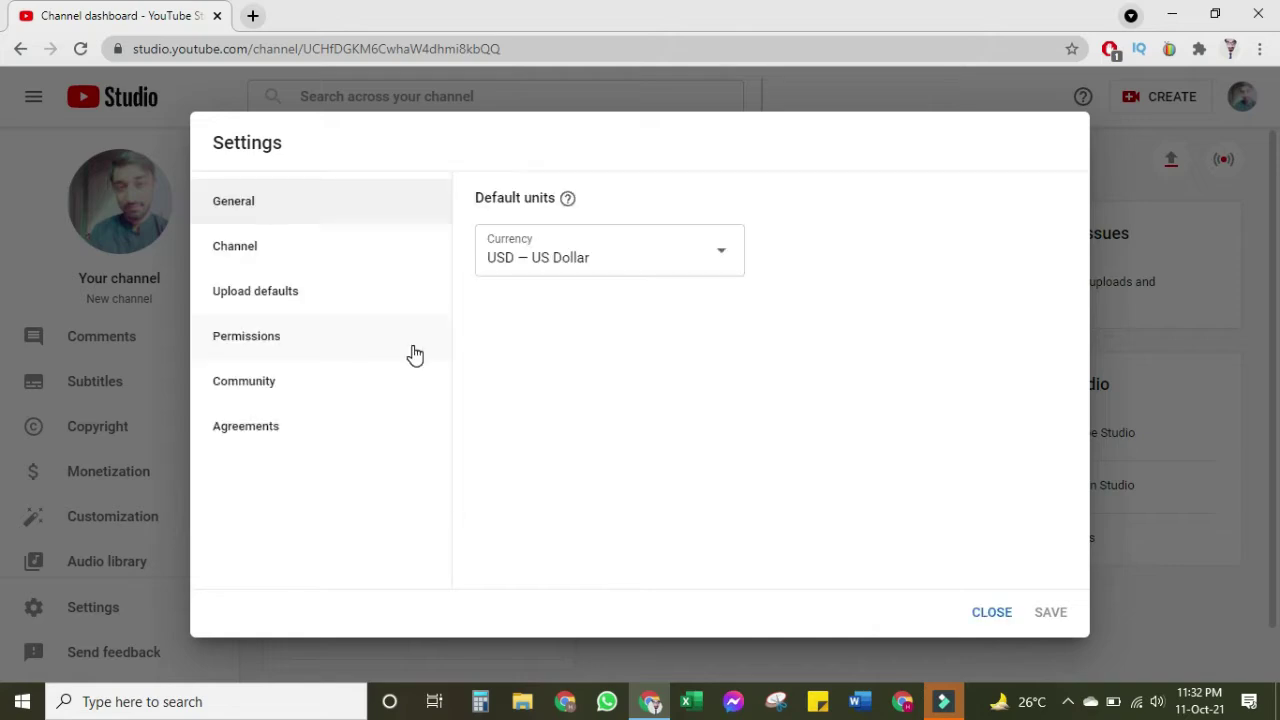
{"action": "left_click", "coordinate": [326, 250]}
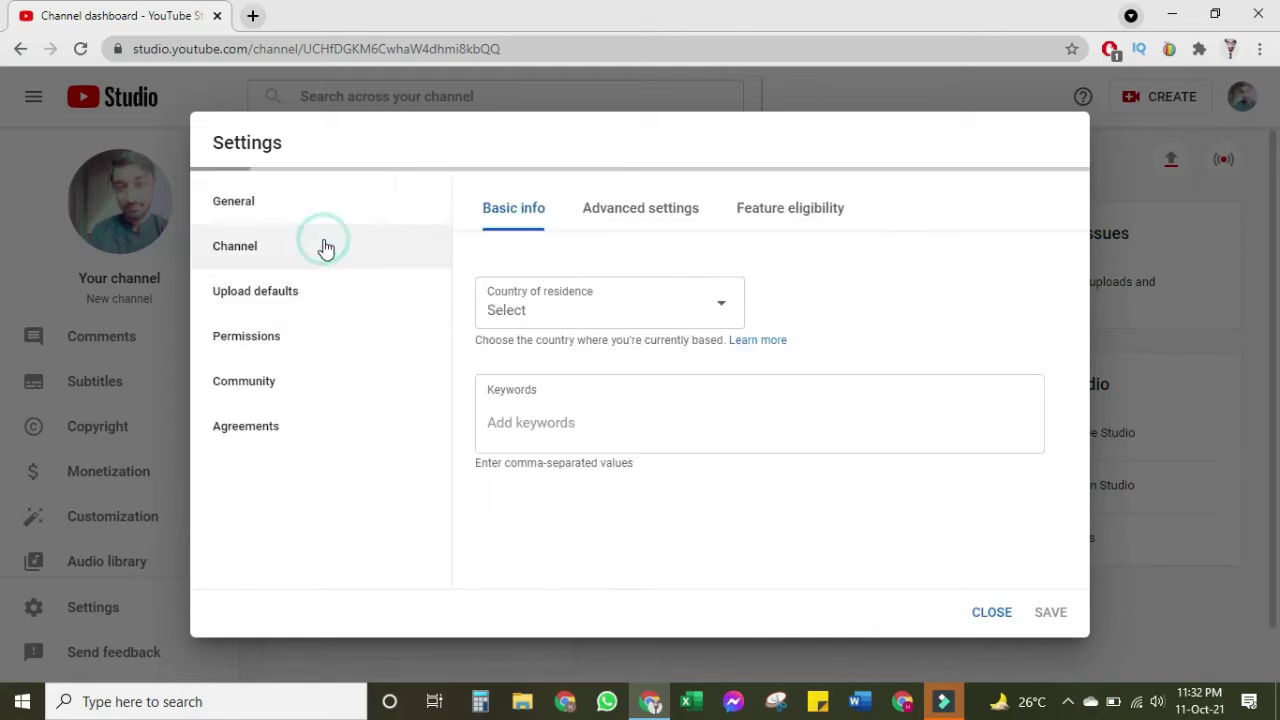
{"action": "left_click", "coordinate": [598, 316]}
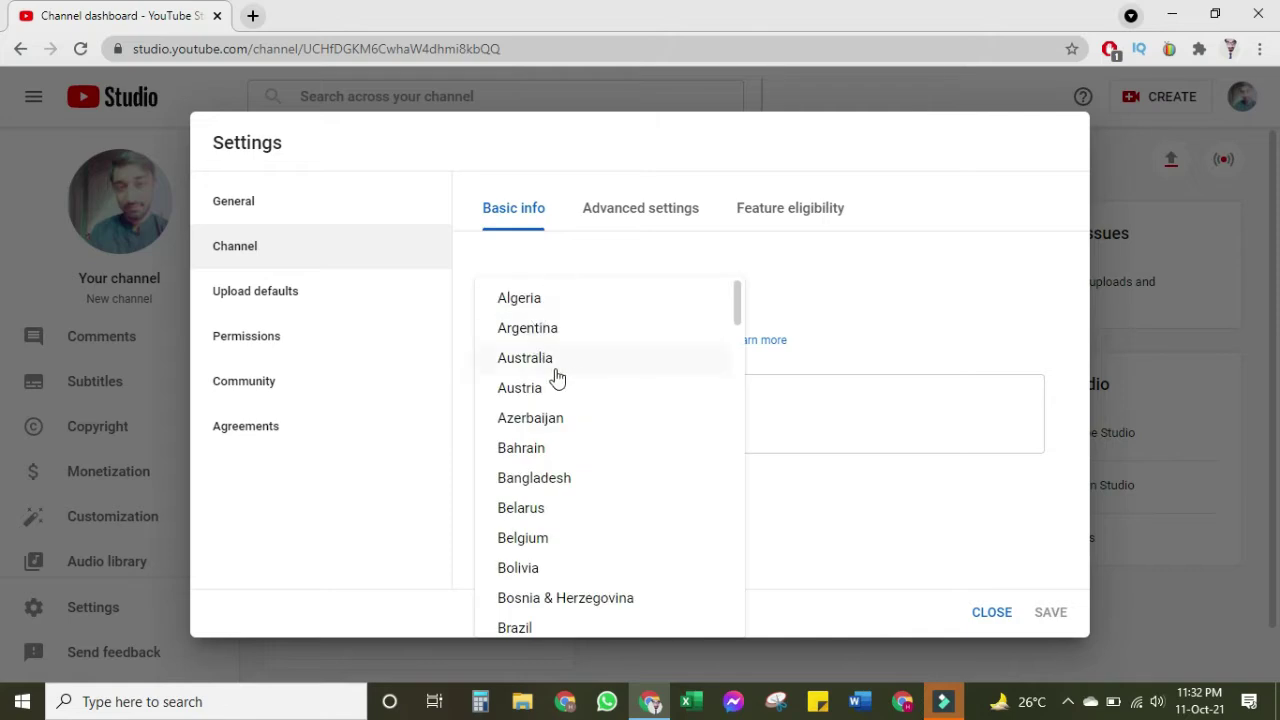
{"action": "left_click", "coordinate": [895, 310]}
{"action": "left_click", "coordinate": [590, 435]}
{"action": "left_click", "coordinate": [608, 409]}
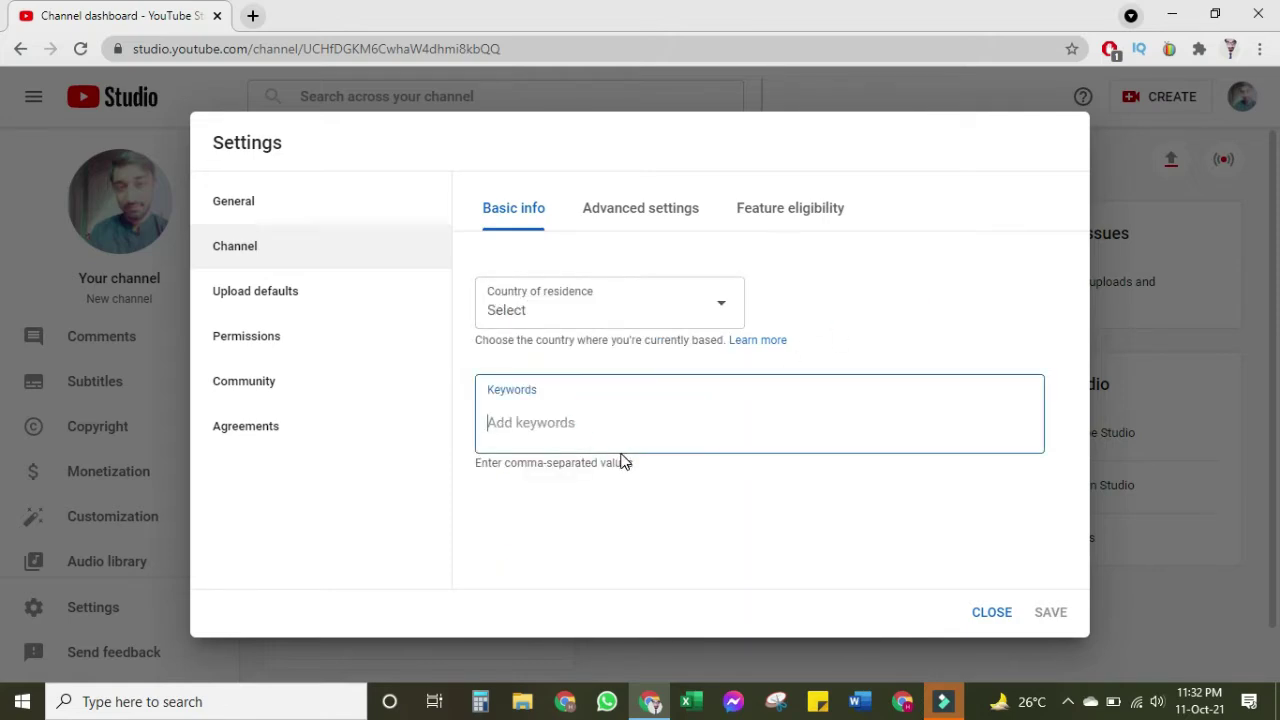
{"action": "type", "text": "tech, c"}
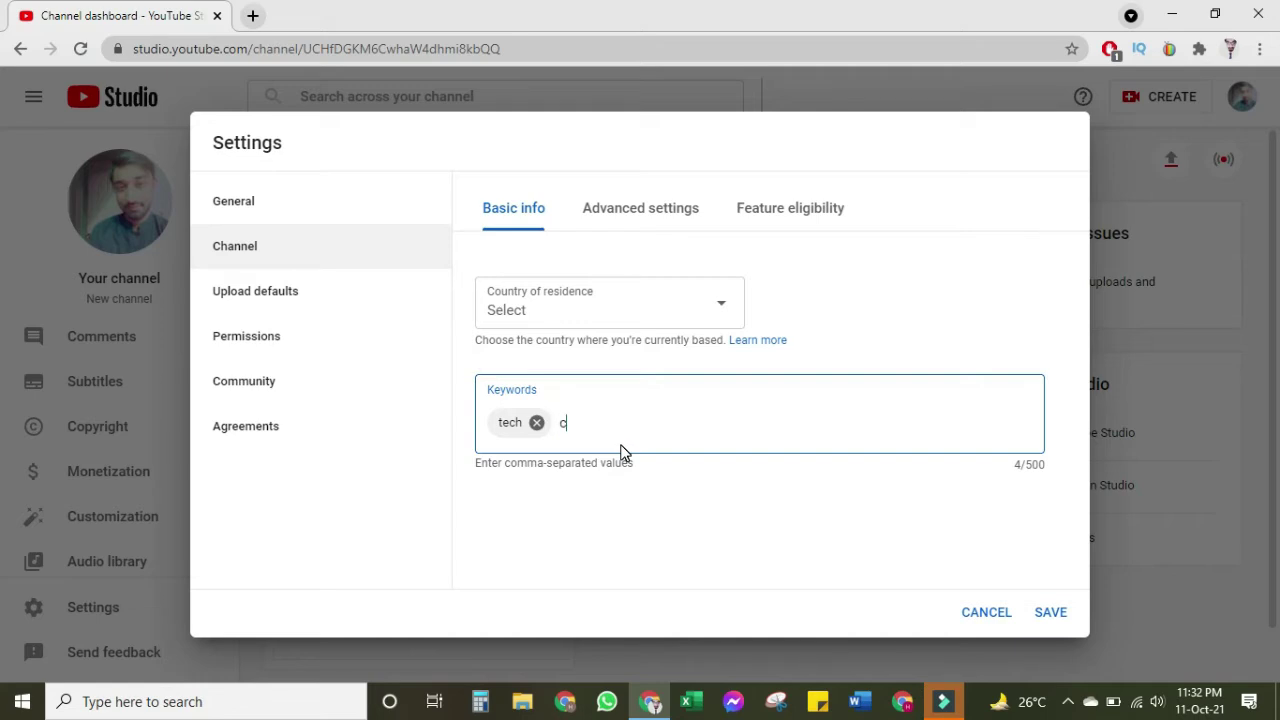
{"action": "type", "text": ", reci"}
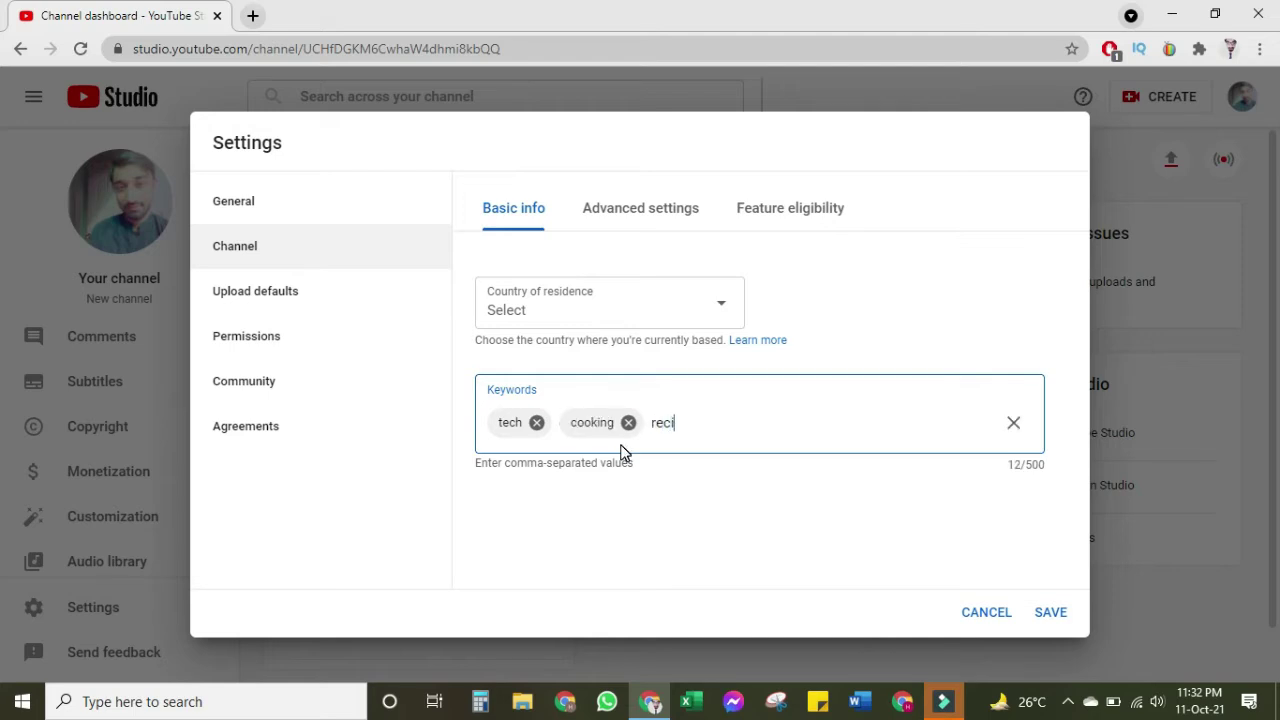
{"action": "key", "text": "BackSpace"}
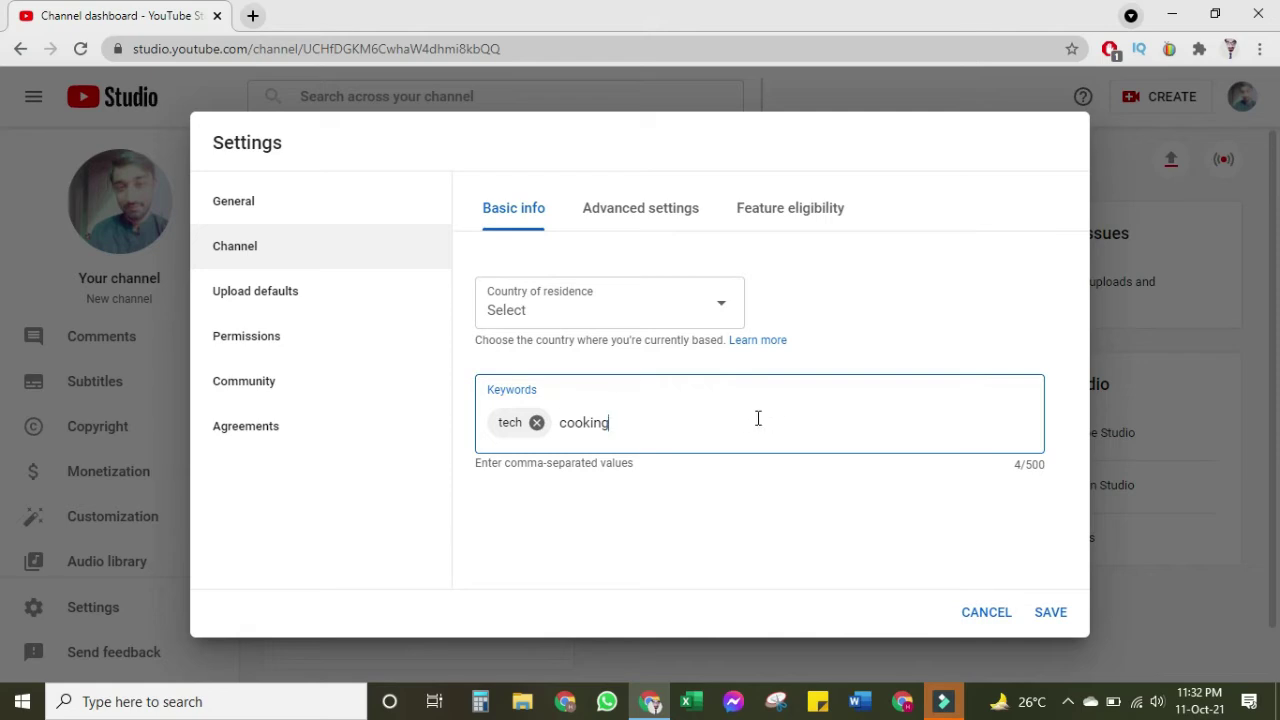
{"action": "type", "text": ","}
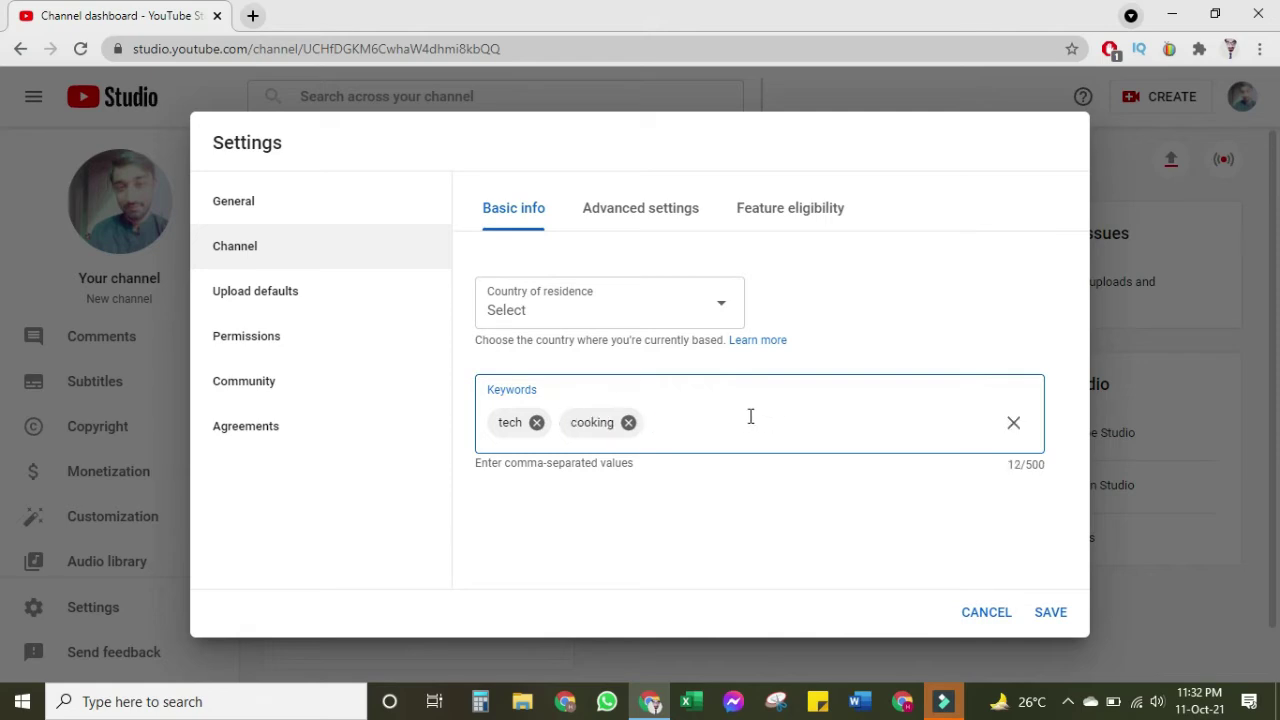
In the channel's advanced settings, set the audience to "No, set this channel as not made for kids".
{"action": "left_click", "coordinate": [680, 210]}
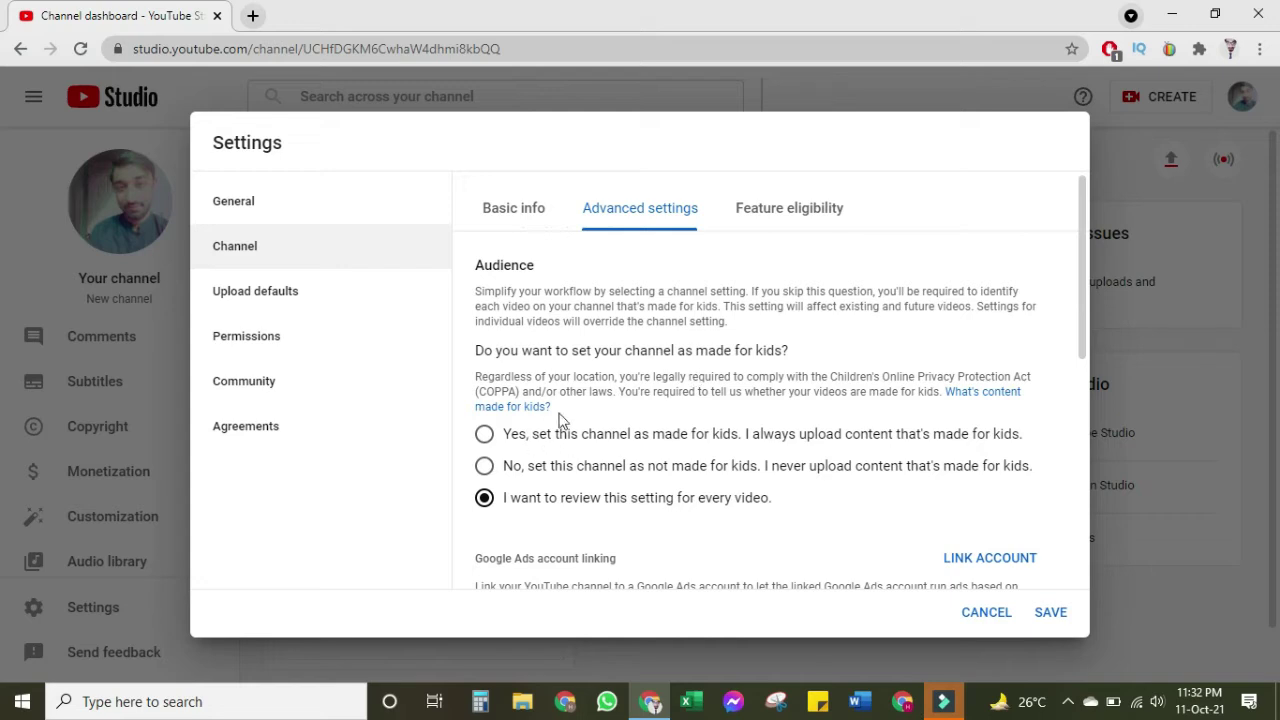
{"action": "left_click_drag", "start_coordinate": [477, 350], "coordinate": [783, 366]}
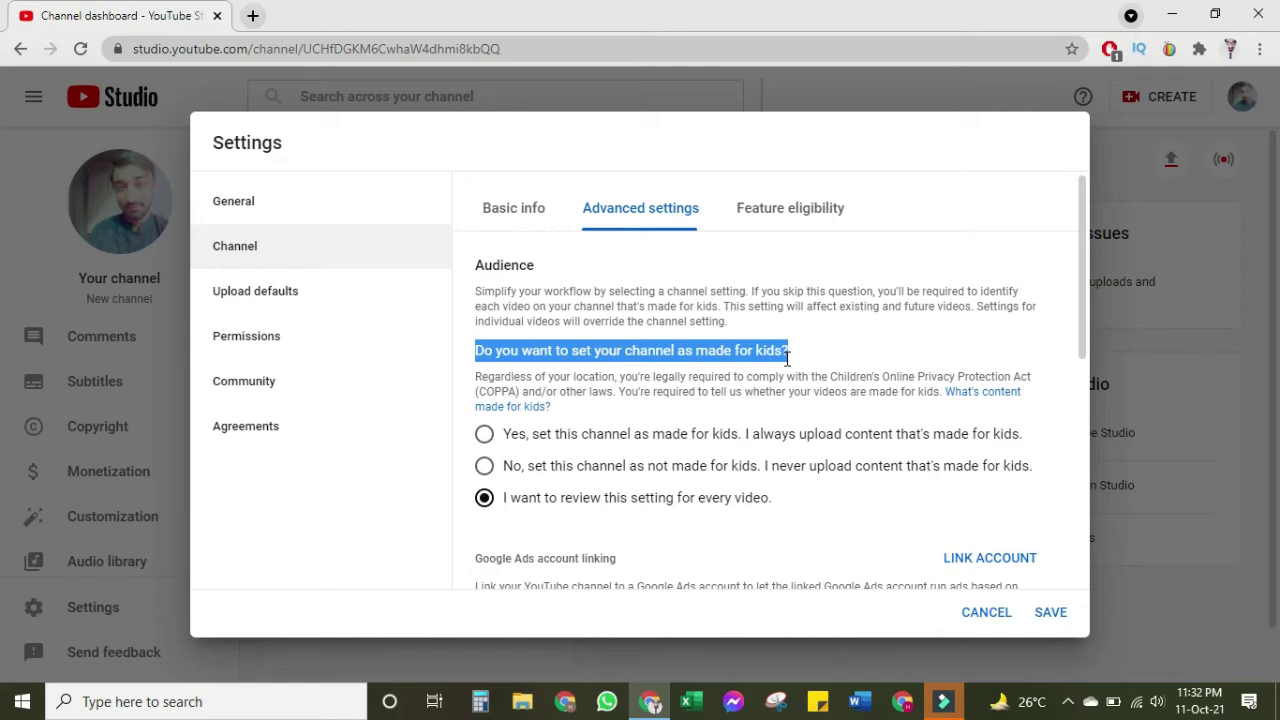
{"action": "left_click", "coordinate": [545, 468]}
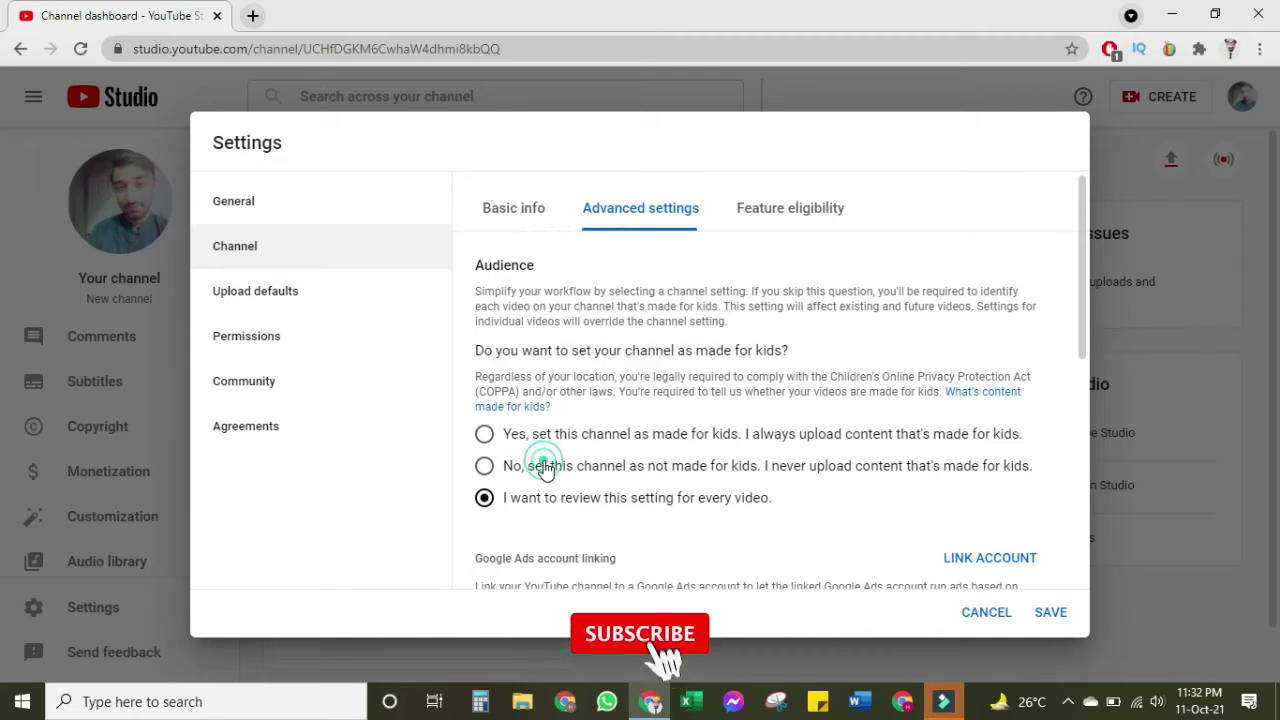
{"action": "left_click", "coordinate": [630, 436]}
{"action": "scroll", "coordinate": [655, 430], "scroll_direction": "down", "scroll_amount": 3}
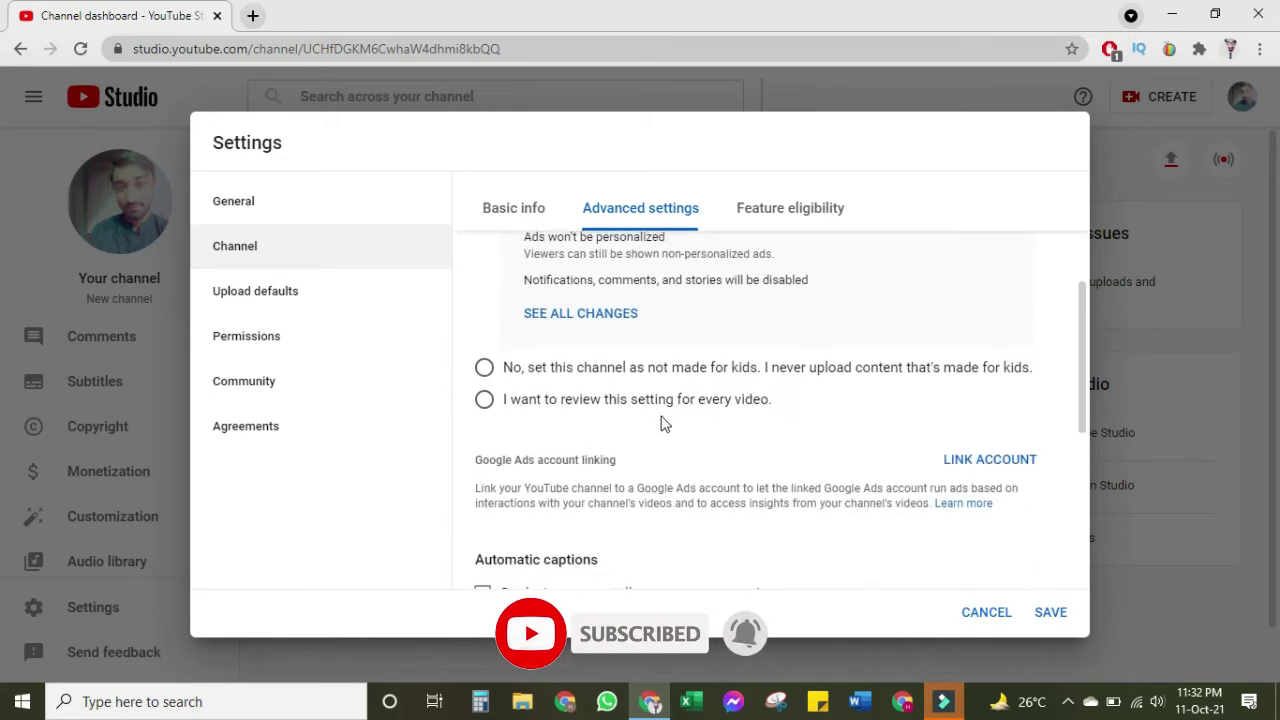
{"action": "scroll", "coordinate": [593, 400], "scroll_direction": "down", "scroll_amount": 2}
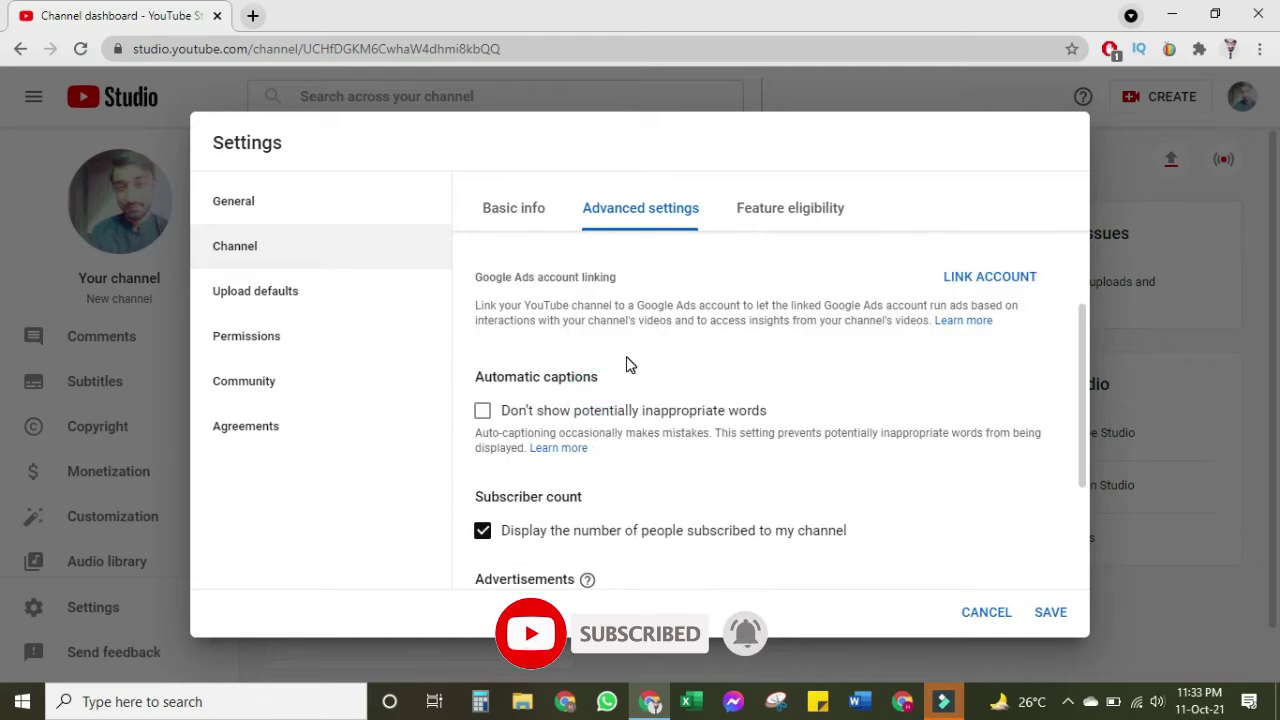
{"action": "scroll", "coordinate": [628, 365], "scroll_direction": "up", "scroll_amount": 2}
{"action": "left_click", "coordinate": [565, 403]}
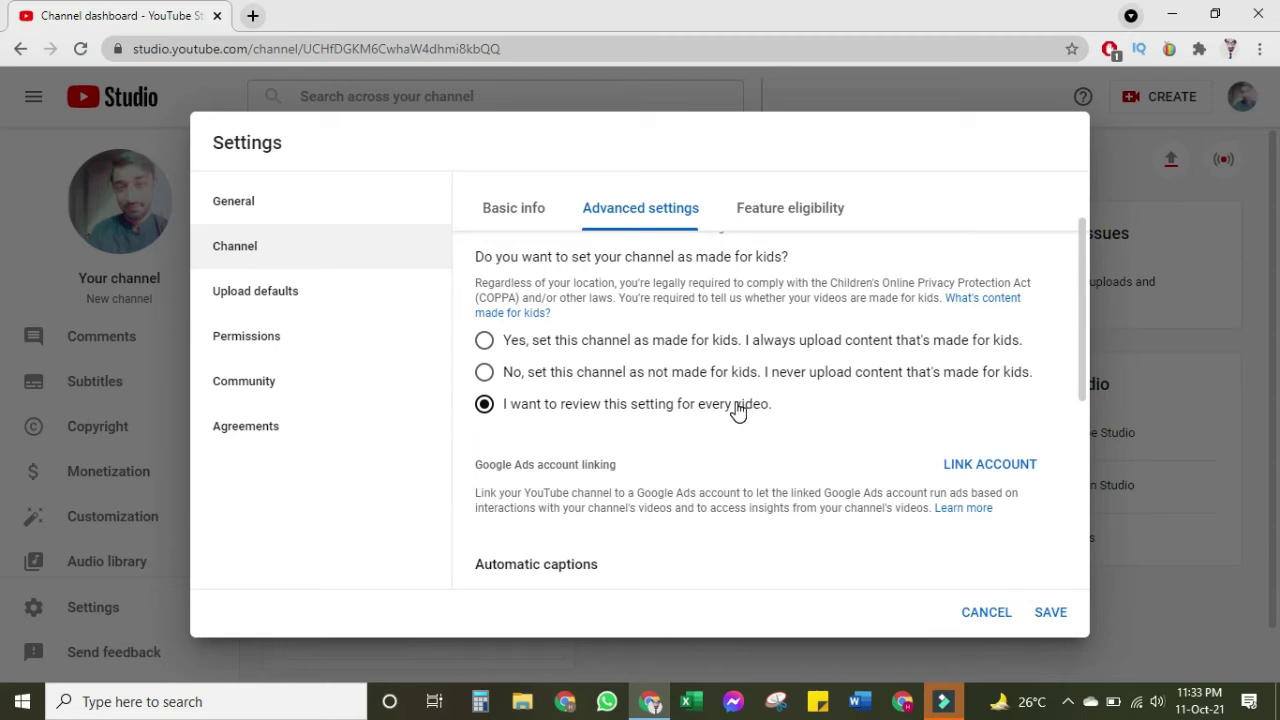
{"action": "left_click", "coordinate": [566, 378]}
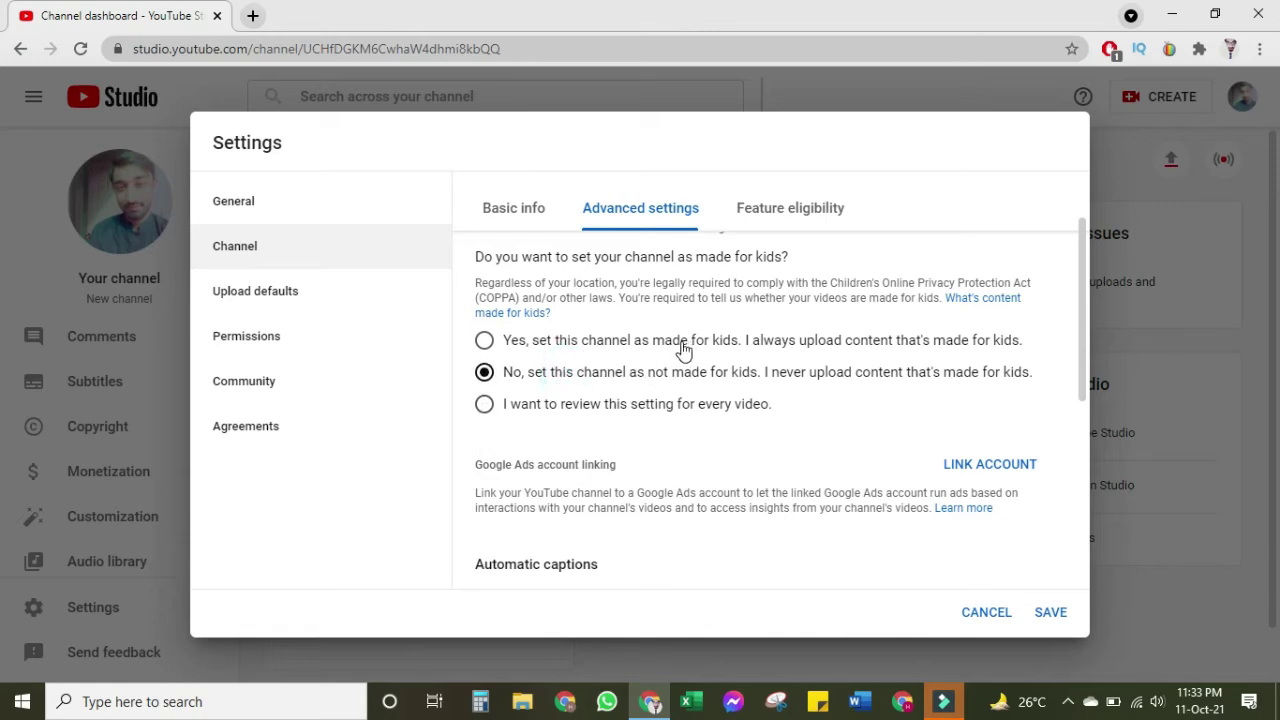
Examine the remaining advanced channel settings and the list of features that require phone verification.
{"action": "scroll", "coordinate": [692, 368], "scroll_direction": "down", "scroll_amount": 5}
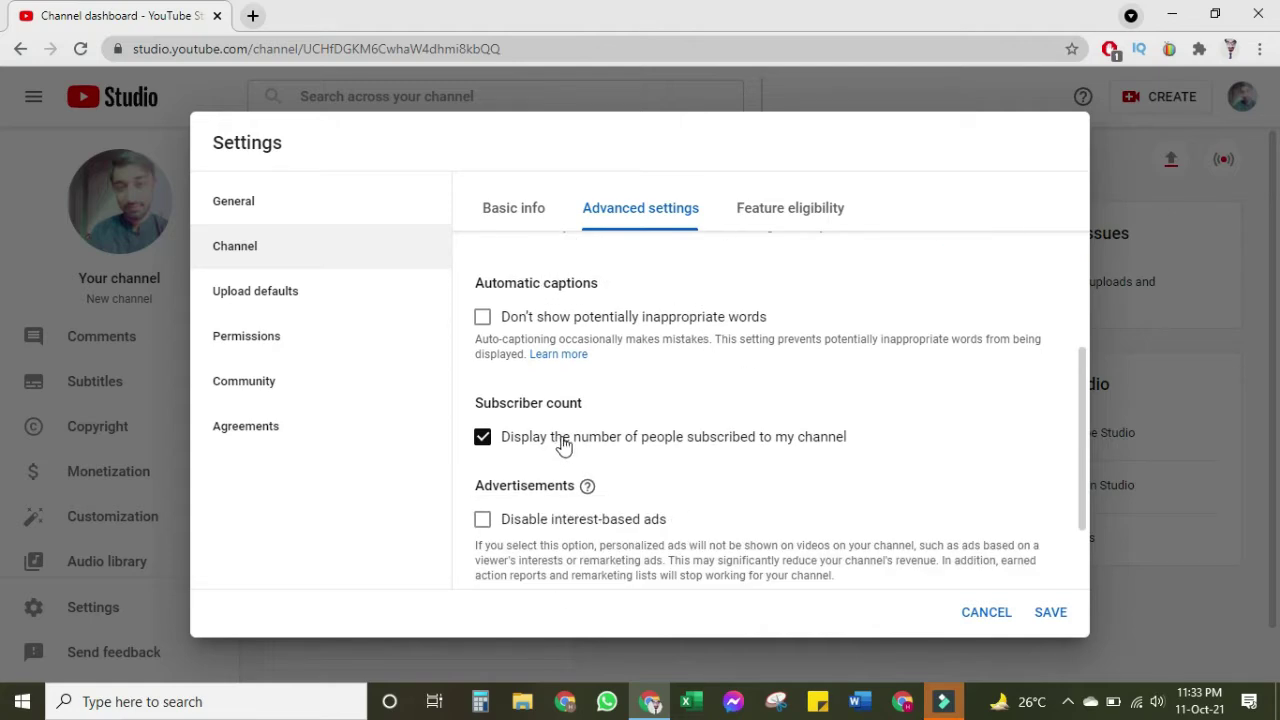
{"action": "scroll", "coordinate": [695, 432], "scroll_direction": "down", "scroll_amount": 1}
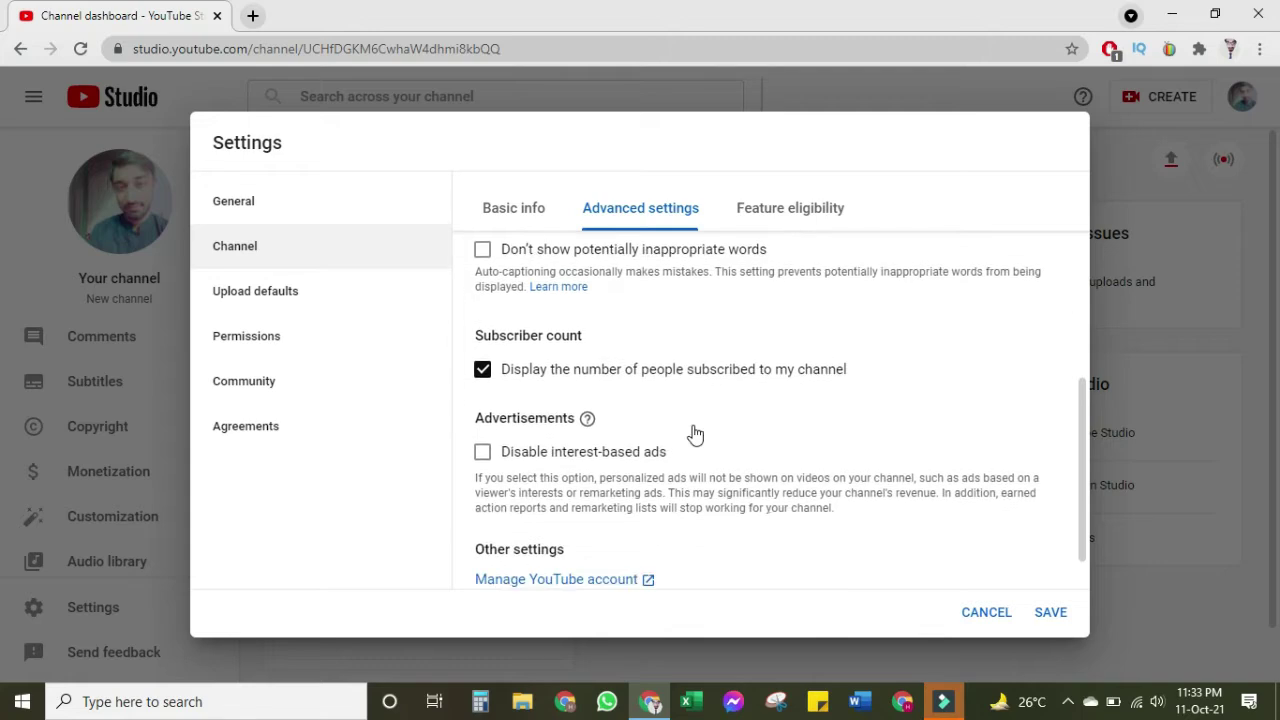
{"action": "scroll", "coordinate": [700, 425], "scroll_direction": "up", "scroll_amount": 5}
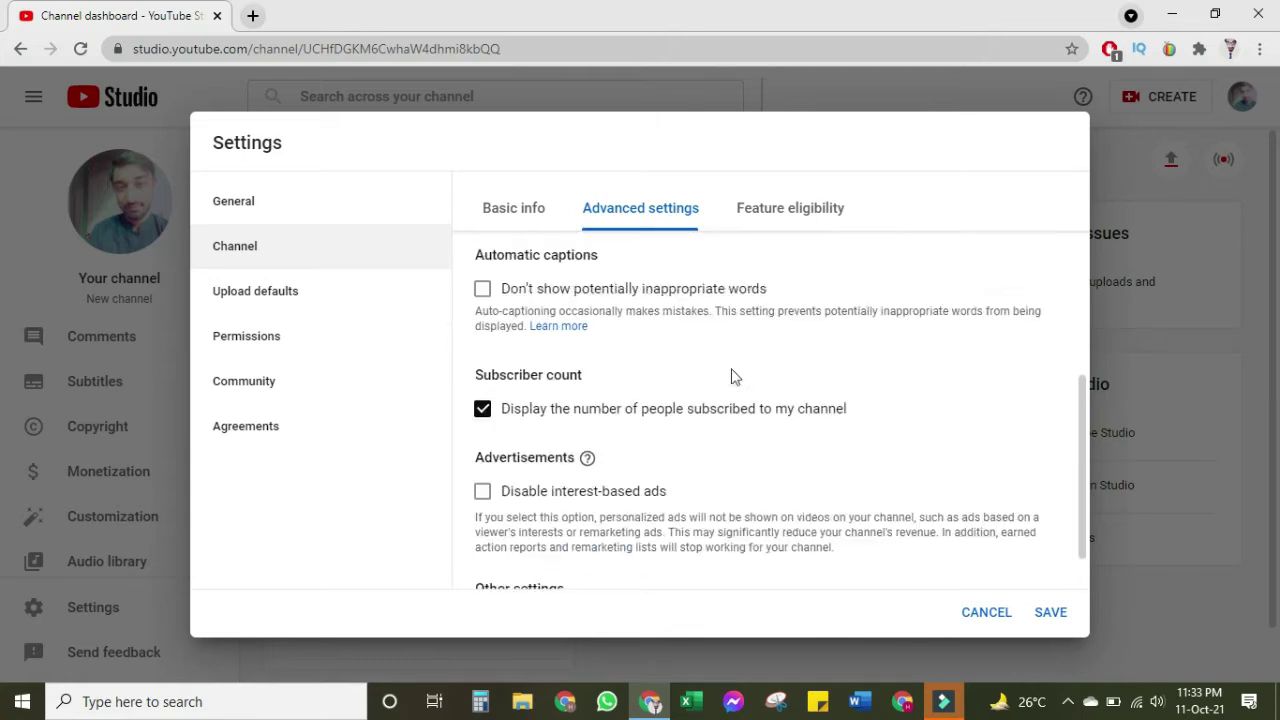
{"action": "left_click", "coordinate": [815, 208]}
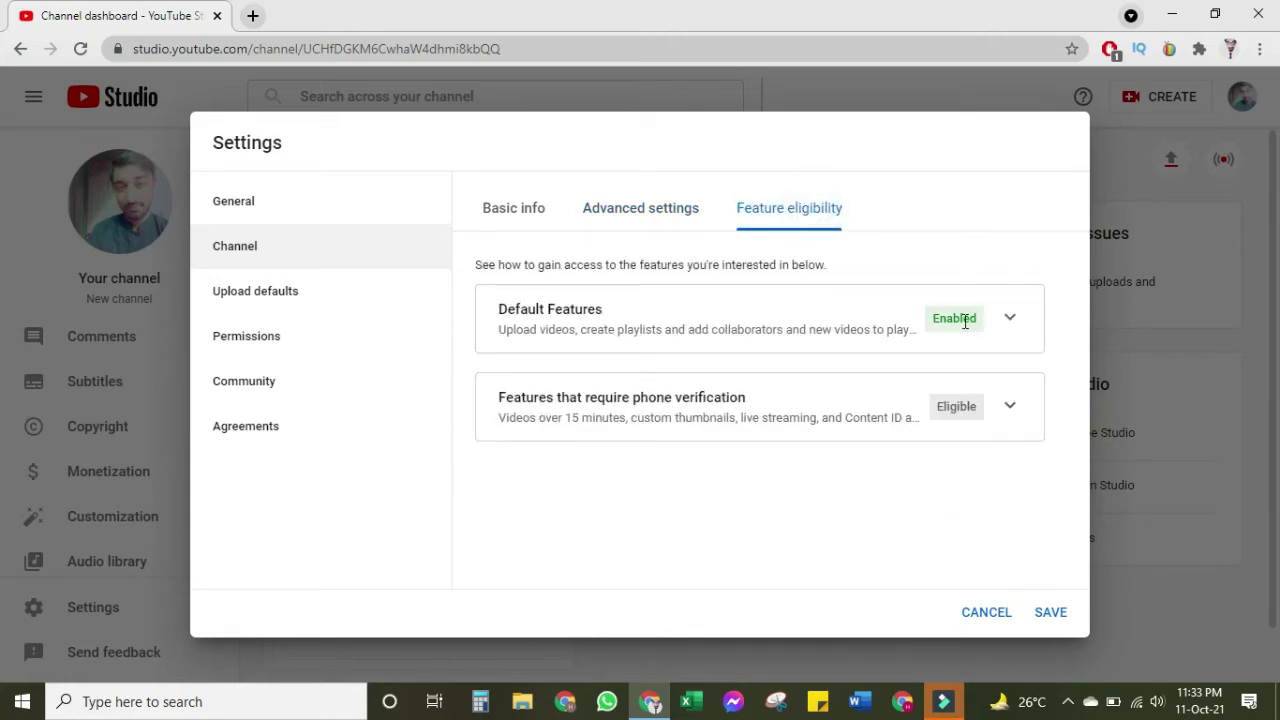
{"action": "left_click", "coordinate": [1010, 408]}
{"action": "scroll", "coordinate": [700, 450], "scroll_direction": "down", "scroll_amount": 1}
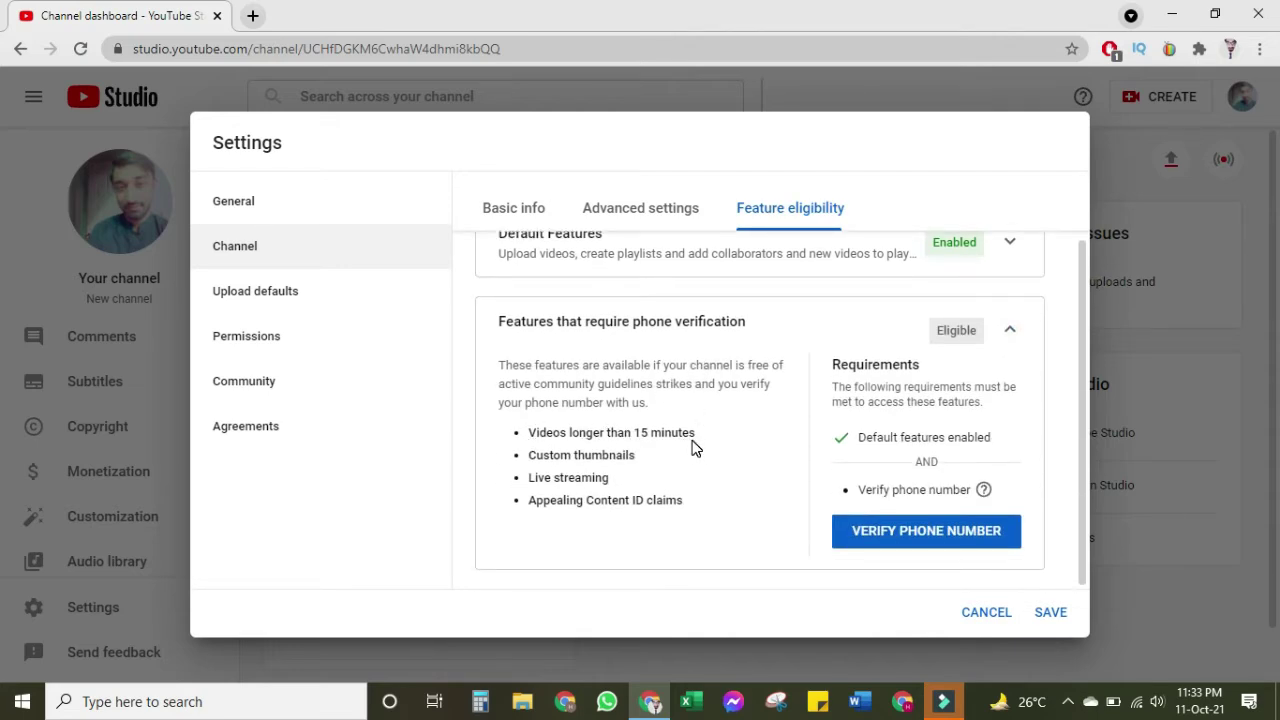
{"action": "left_click_drag", "start_coordinate": [541, 458], "coordinate": [648, 463]}
{"action": "left_click", "coordinate": [657, 463]}
{"action": "left_click_drag", "start_coordinate": [566, 474], "coordinate": [601, 476]}
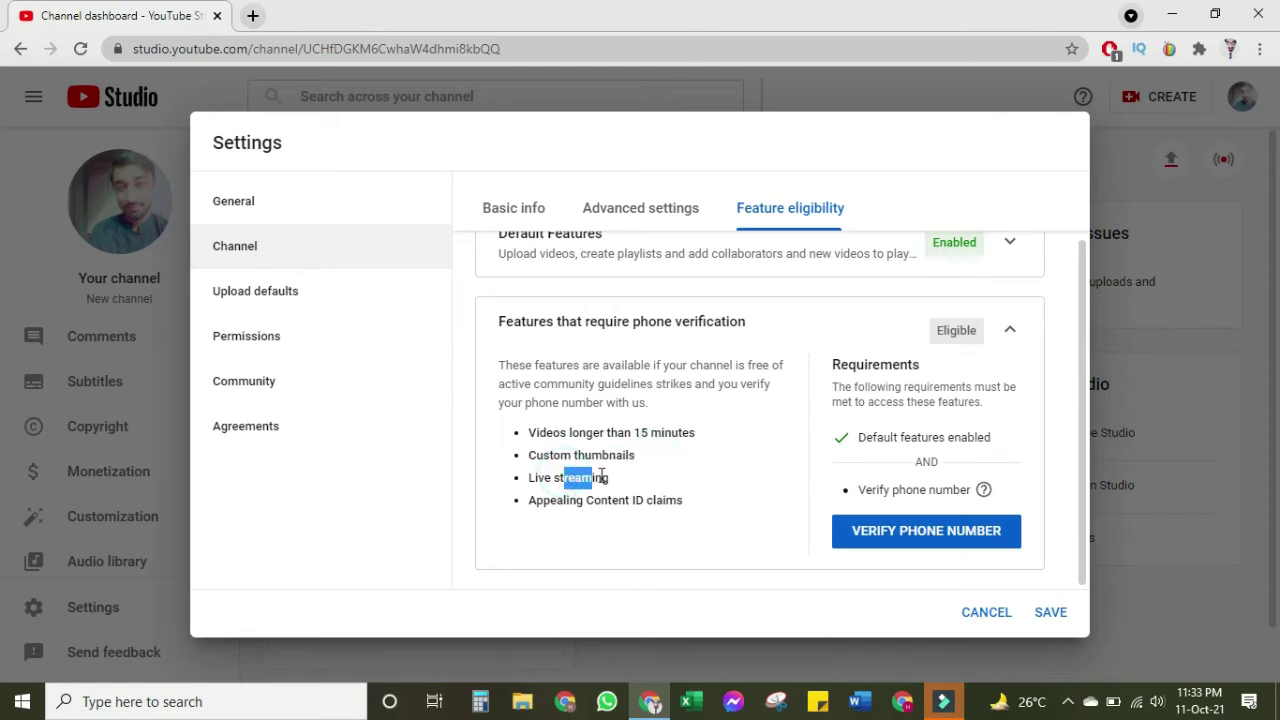
{"action": "left_click", "coordinate": [553, 501]}
{"action": "double_click", "coordinate": [610, 500]}
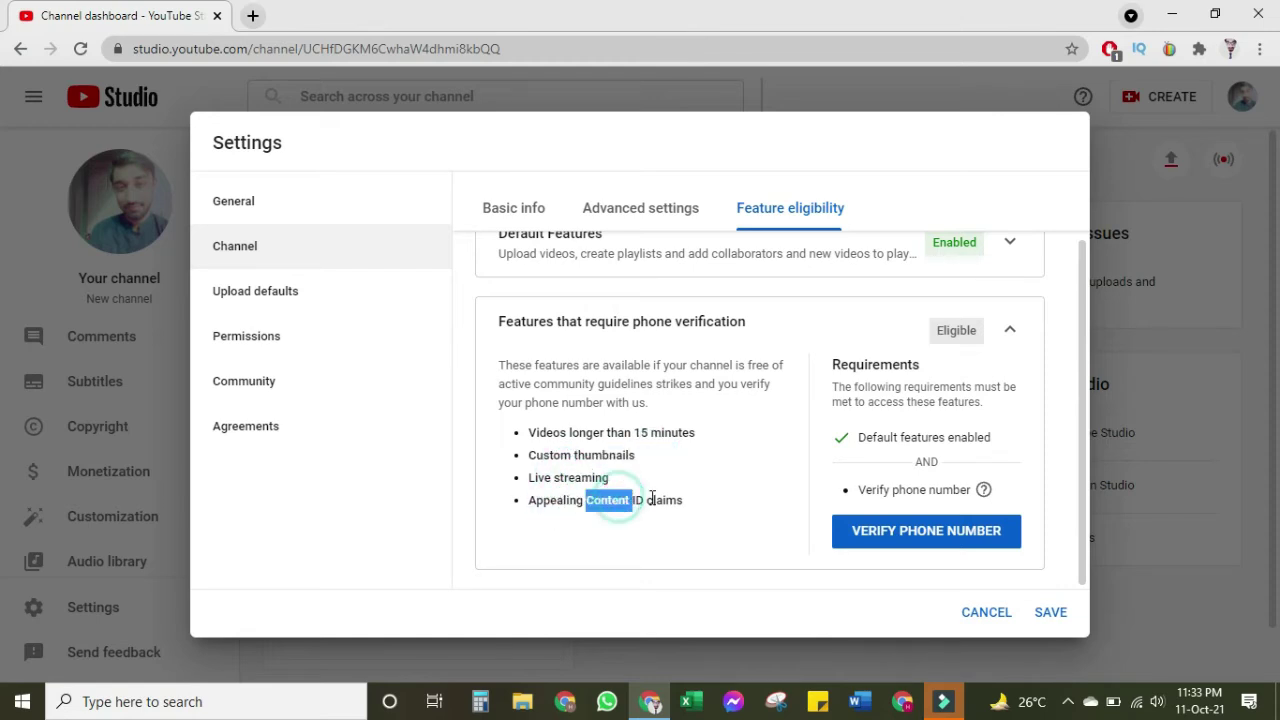
{"action": "left_click", "coordinate": [659, 499]}
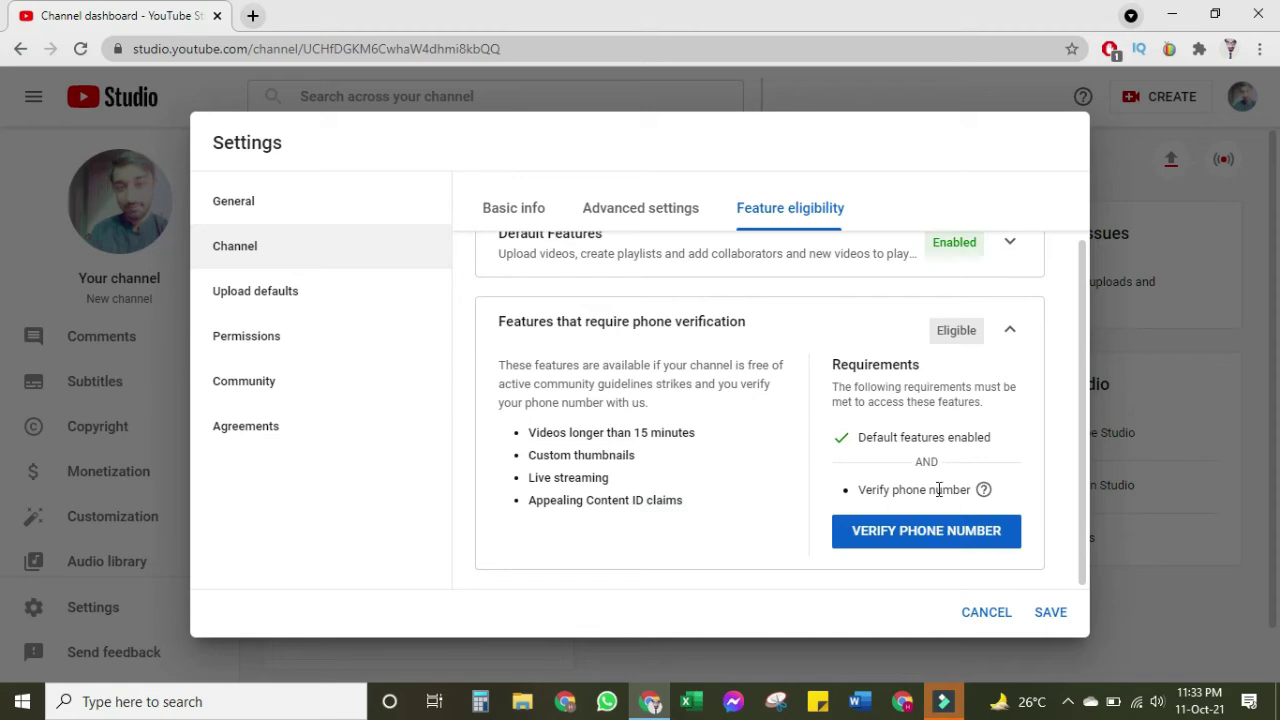
Start the channel's phone number verification and bring its verification page into view.
{"action": "left_click", "coordinate": [910, 535]}
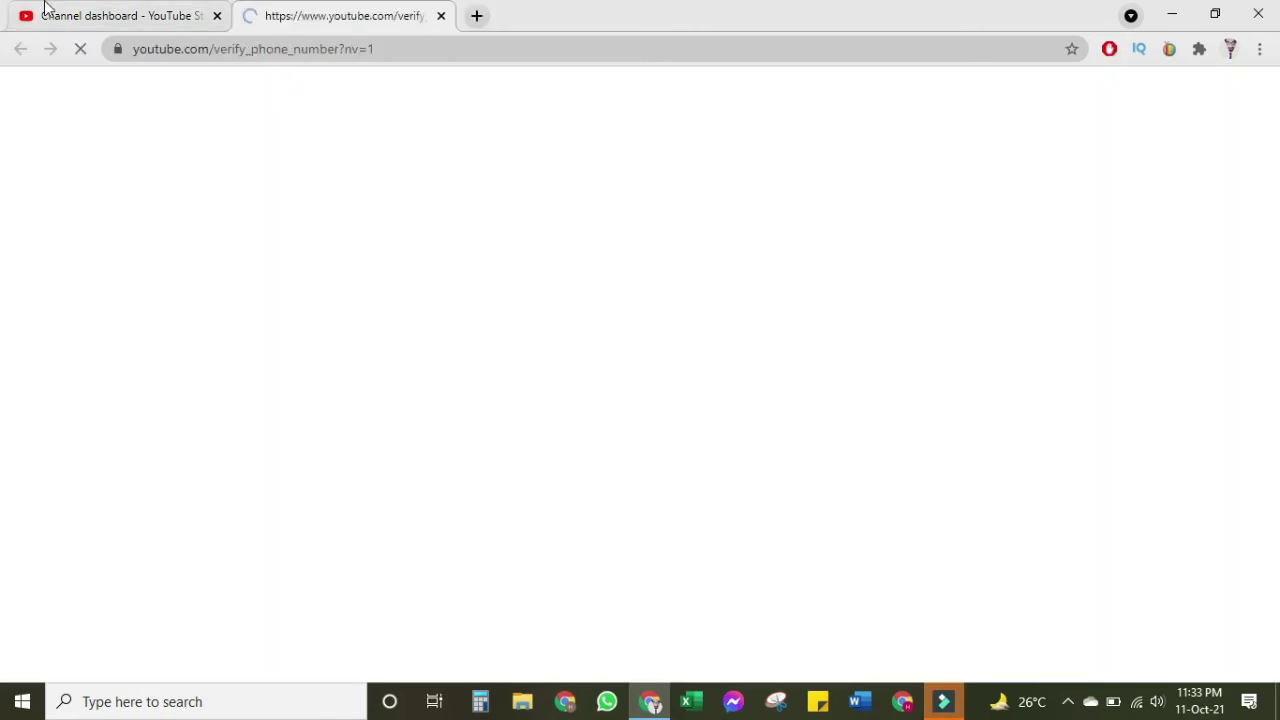
{"action": "left_click", "coordinate": [120, 12]}
{"action": "left_click", "coordinate": [330, 15]}
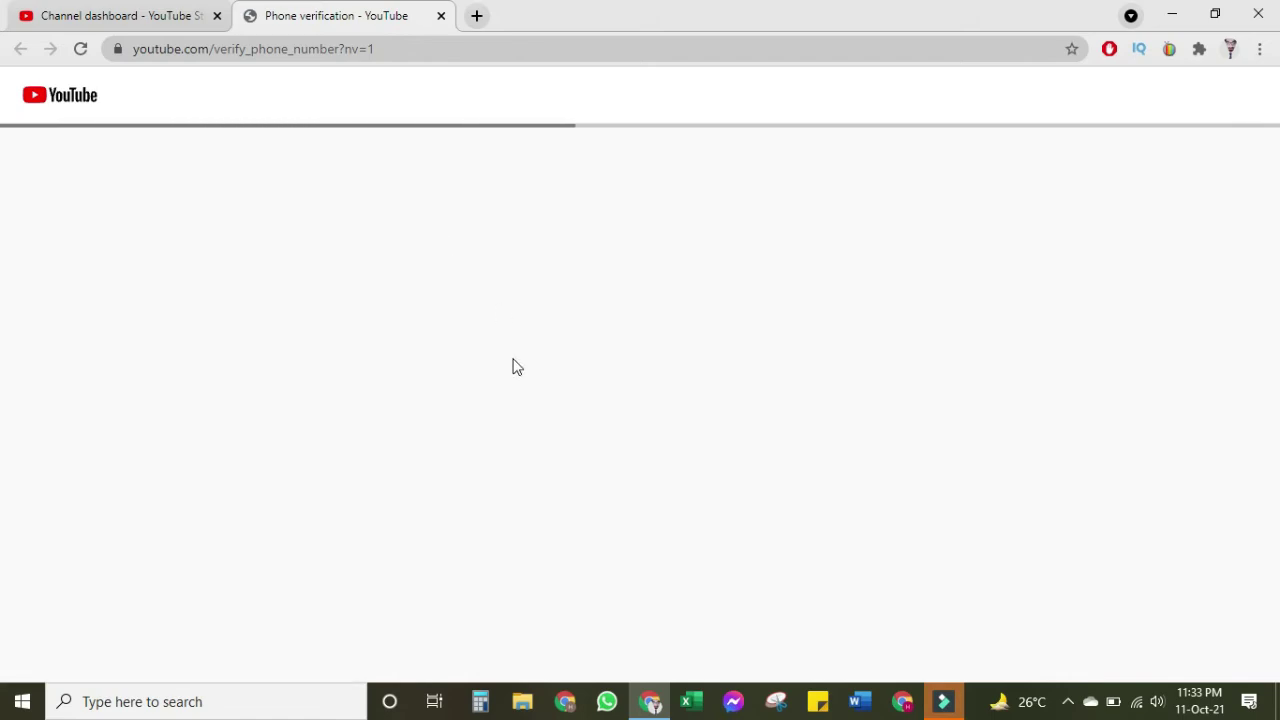
Look over the country and phone number fields of the phone verification form, and close the verification page.
{"action": "left_click", "coordinate": [105, 346]}
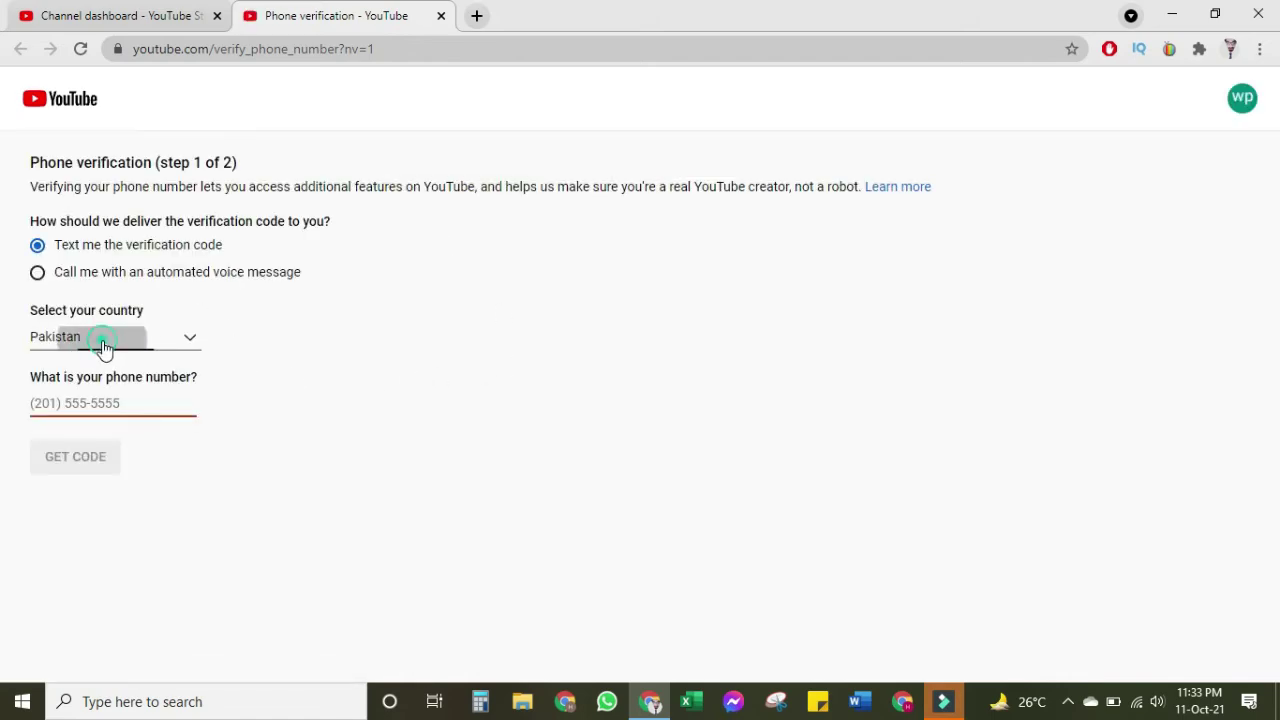
{"action": "left_click", "coordinate": [417, 371]}
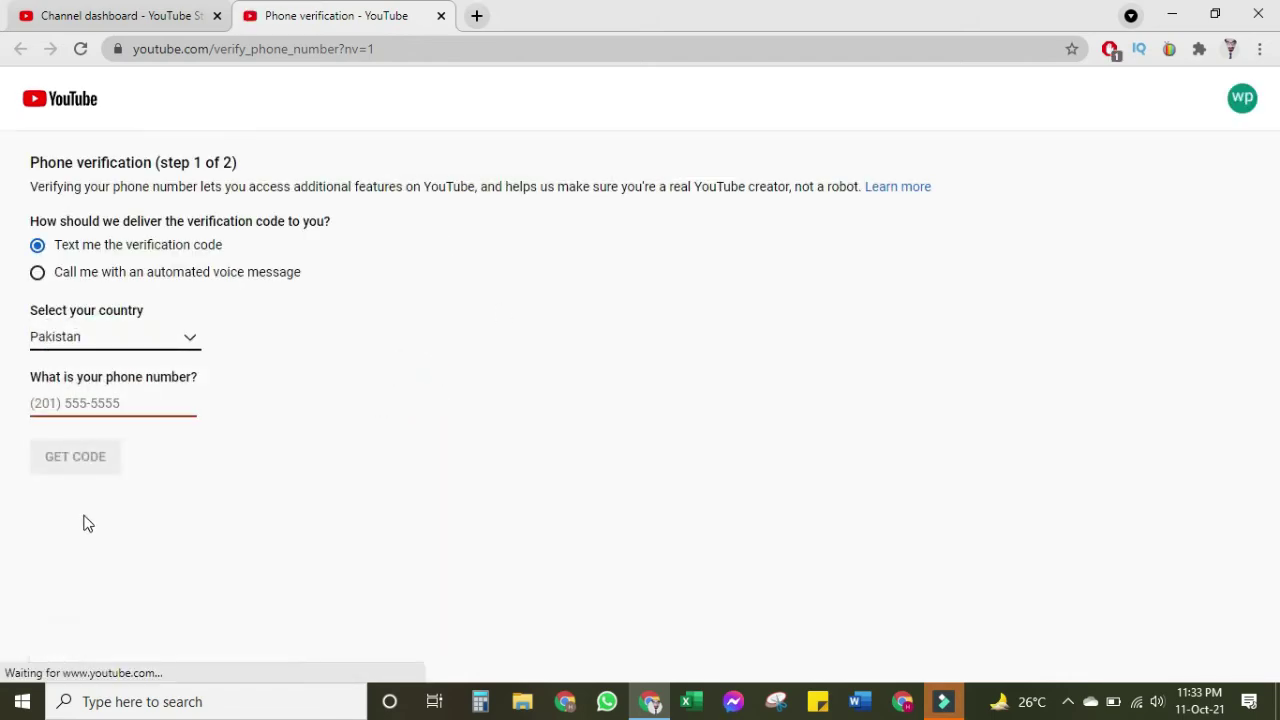
{"action": "left_click", "coordinate": [442, 16]}
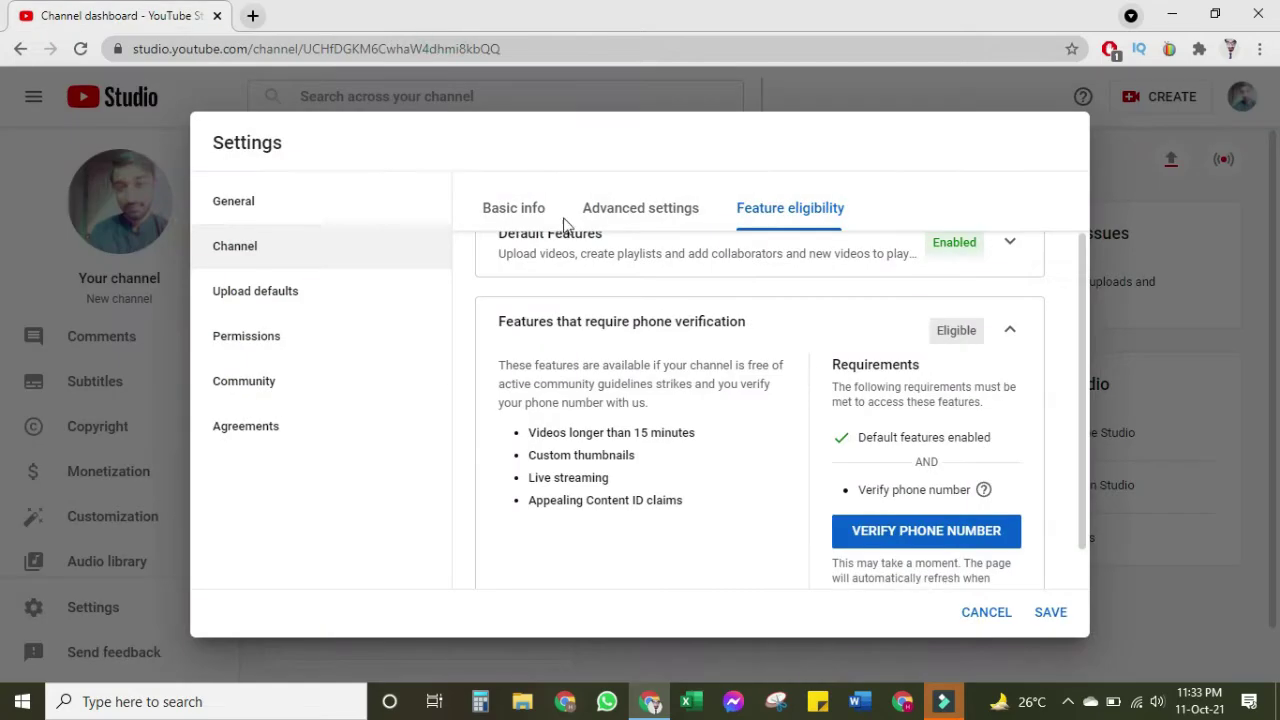
Examine the basic info fields in the upload defaults, from title and description to visibility and tags.
{"action": "left_click", "coordinate": [355, 298]}
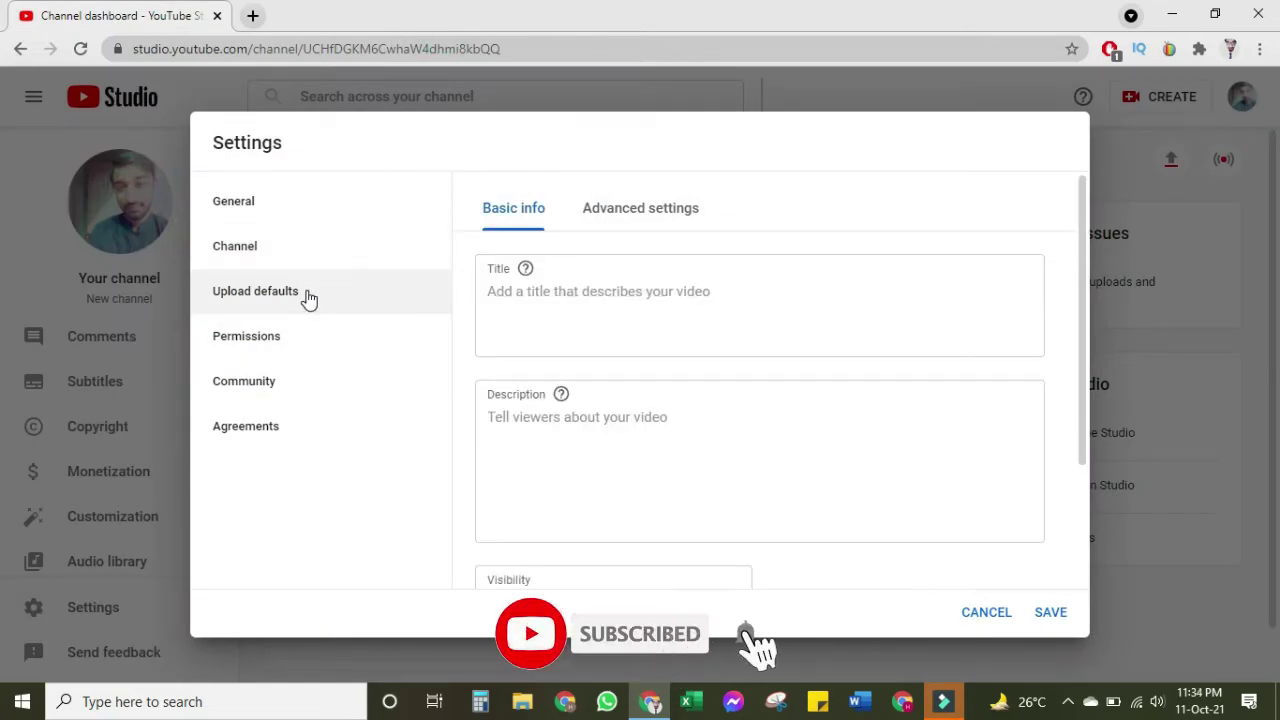
{"action": "scroll", "coordinate": [692, 362], "scroll_direction": "down", "scroll_amount": 2}
{"action": "left_click", "coordinate": [640, 440]}
{"action": "left_click", "coordinate": [886, 431]}
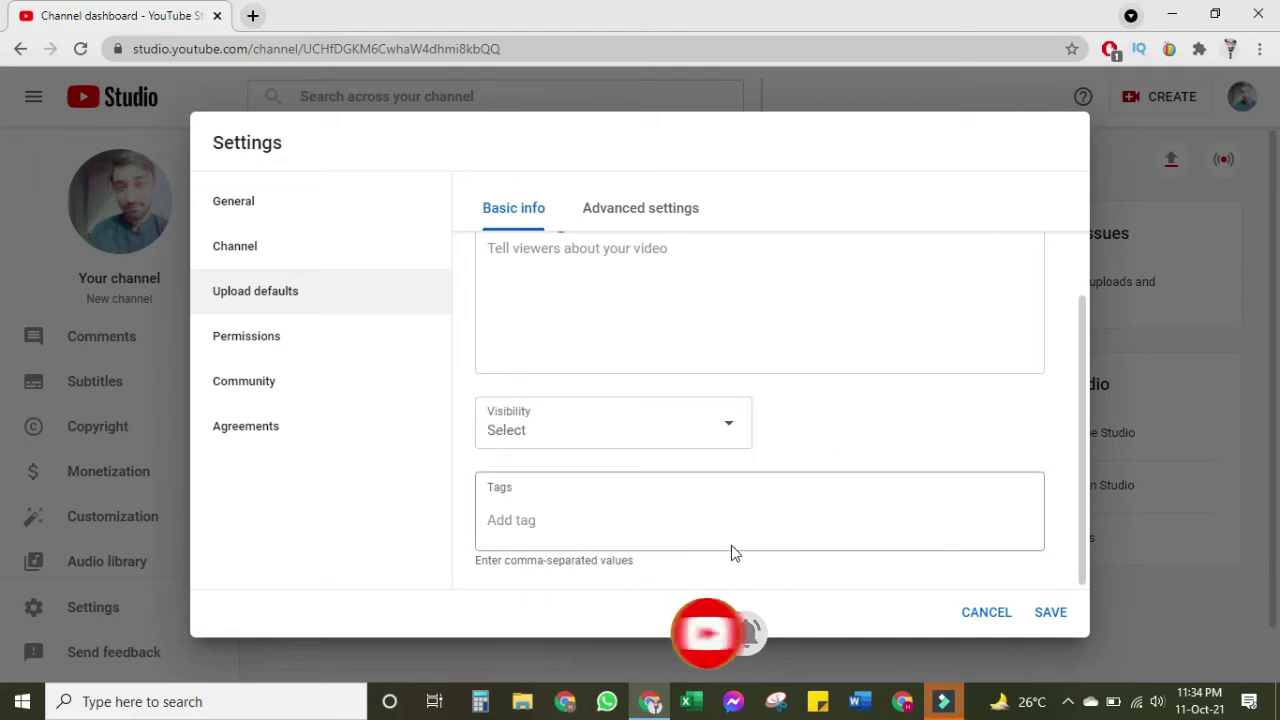
{"action": "scroll", "coordinate": [646, 449], "scroll_direction": "up", "scroll_amount": 3}
Try "tech" as the default video title and clear the title field again.
{"action": "left_click", "coordinate": [585, 307]}
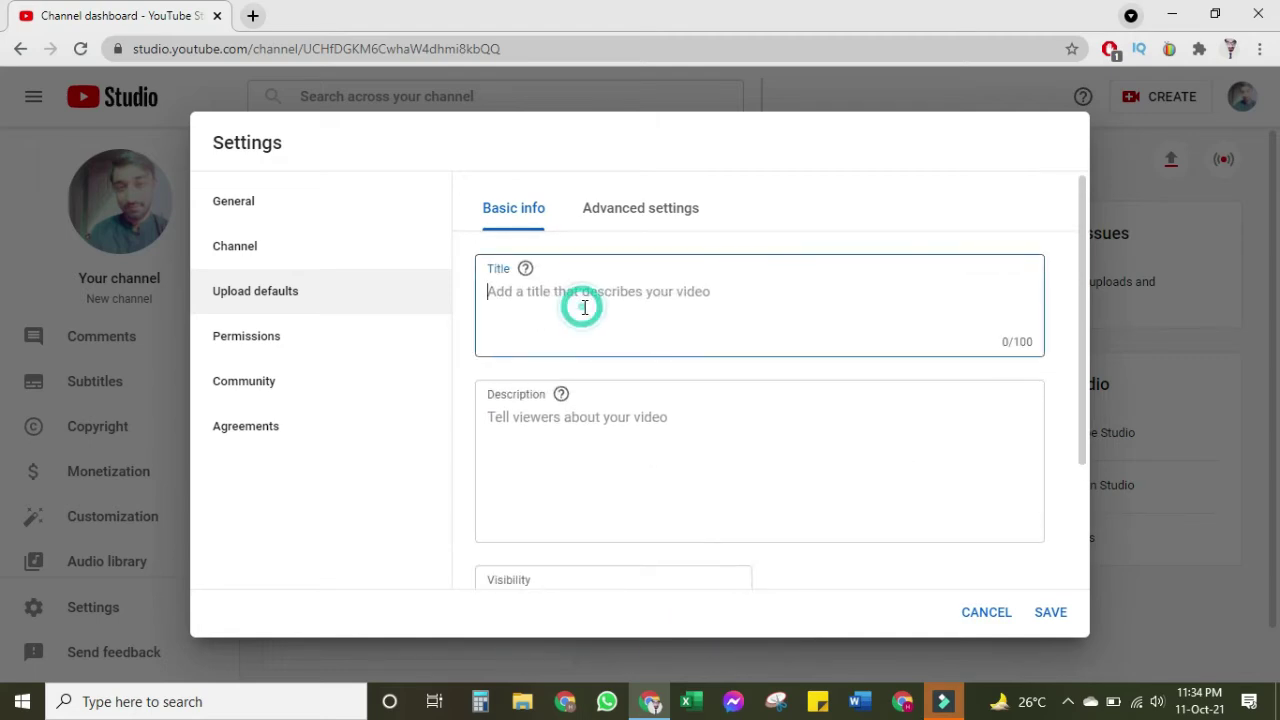
{"action": "type", "text": "tech"}
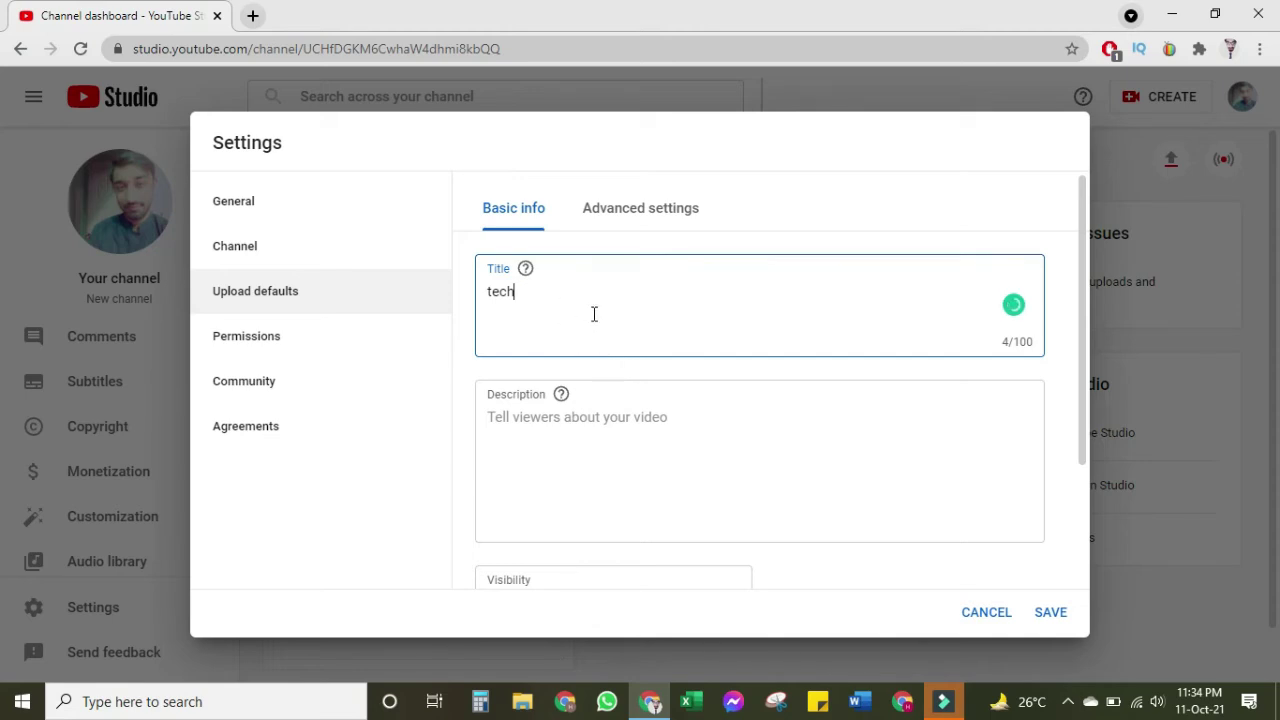
{"action": "key", "text": "BackSpace"}
{"action": "key", "text": "BackSpace"}
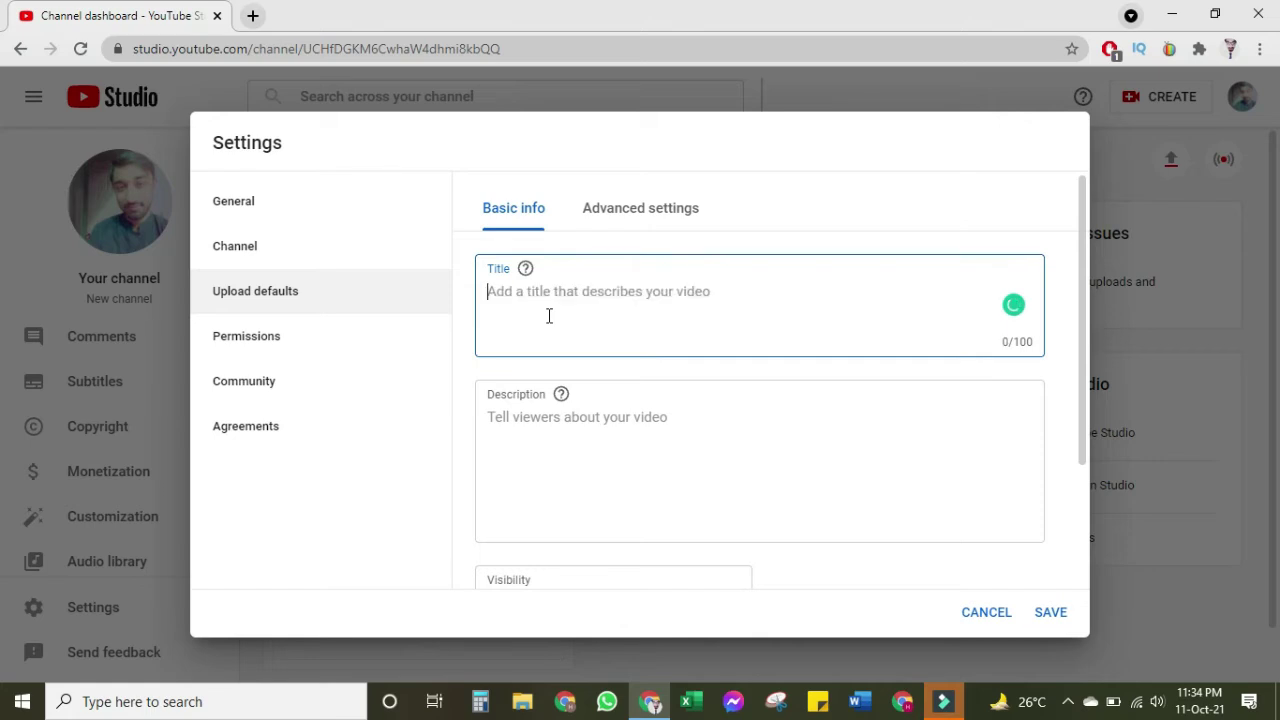
Look through the permissions and the community automated filters, and close the channel settings without saving.
{"action": "left_click", "coordinate": [247, 341]}
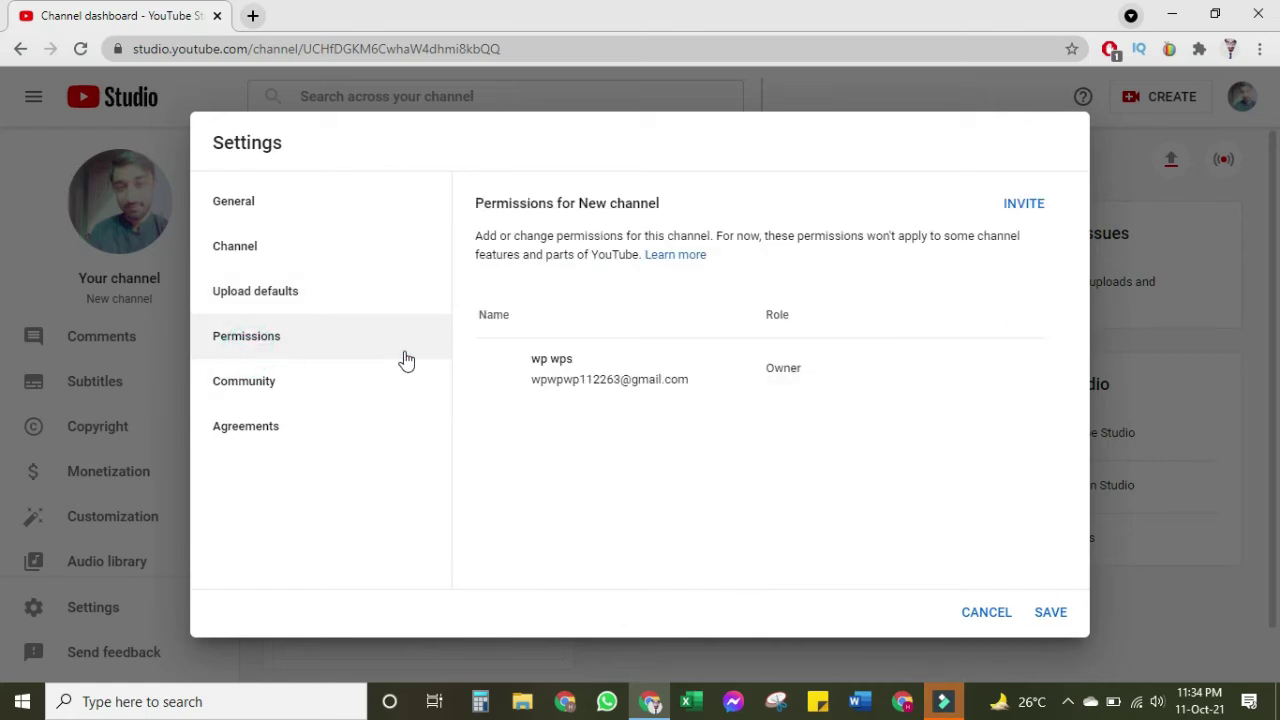
{"action": "left_click", "coordinate": [318, 377]}
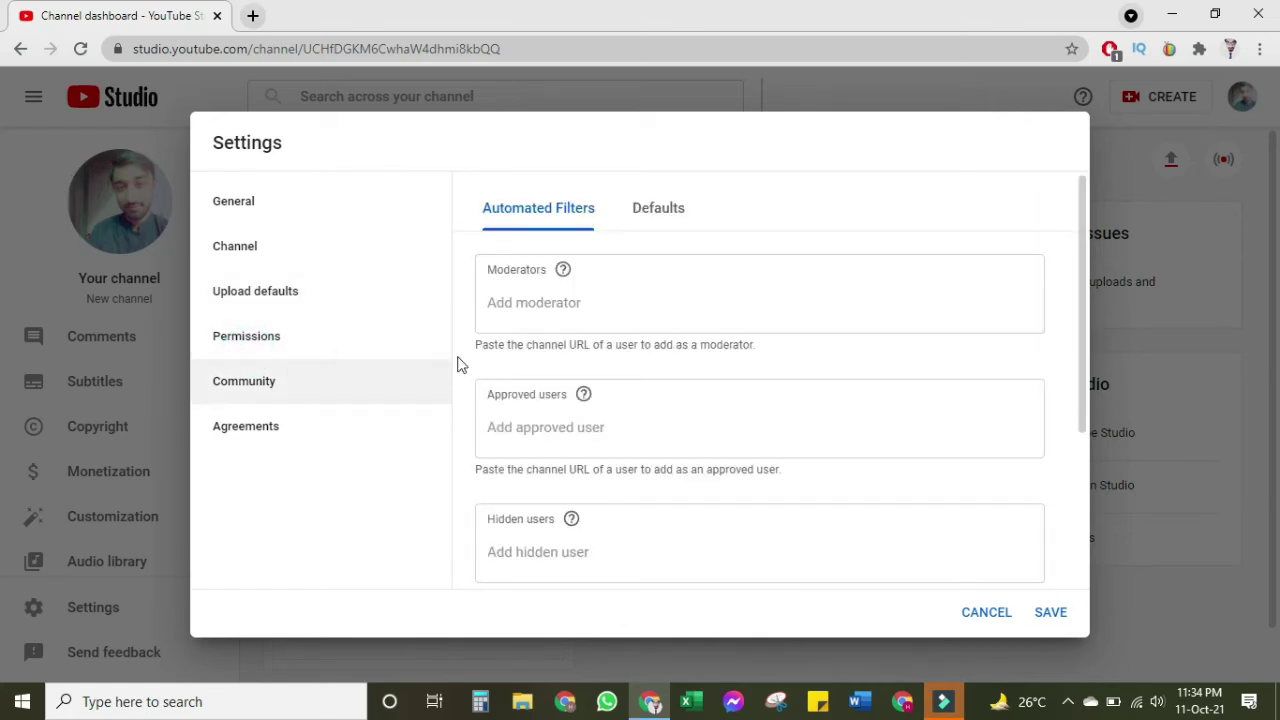
{"action": "scroll", "coordinate": [566, 387], "scroll_direction": "down", "scroll_amount": 1}
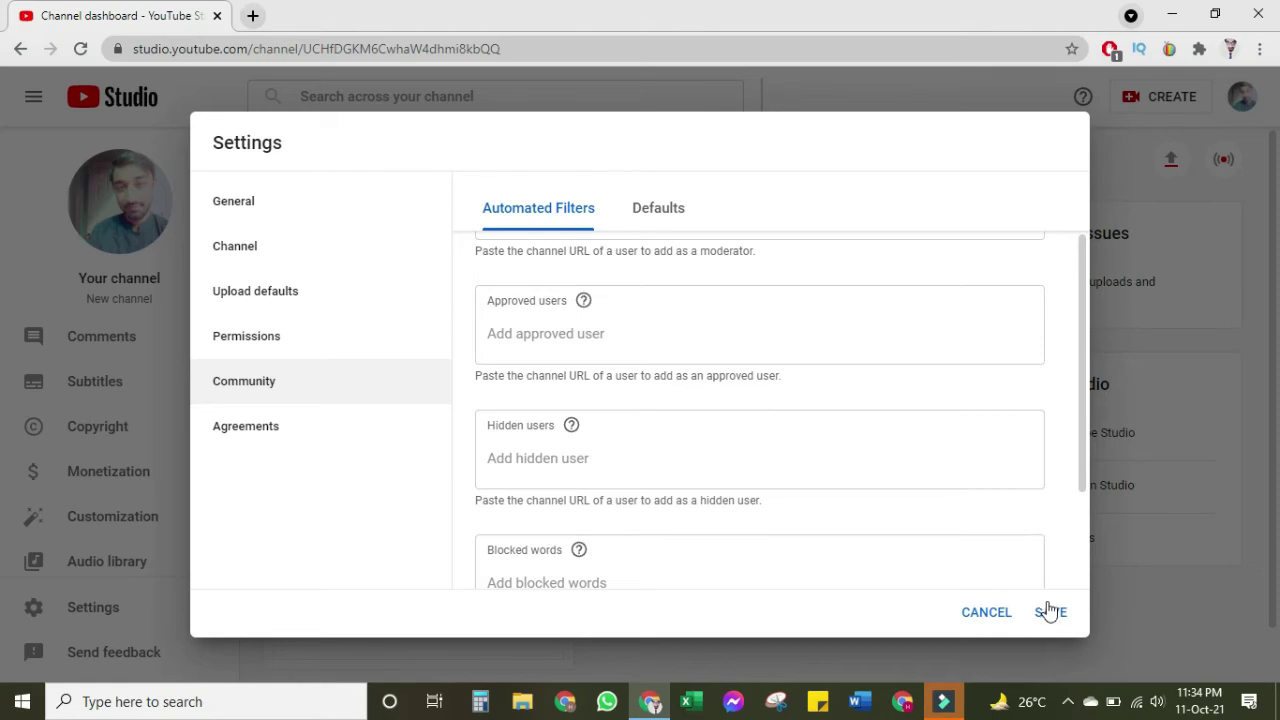
{"action": "left_click", "coordinate": [1005, 619]}
{"action": "left_click", "coordinate": [736, 163]}
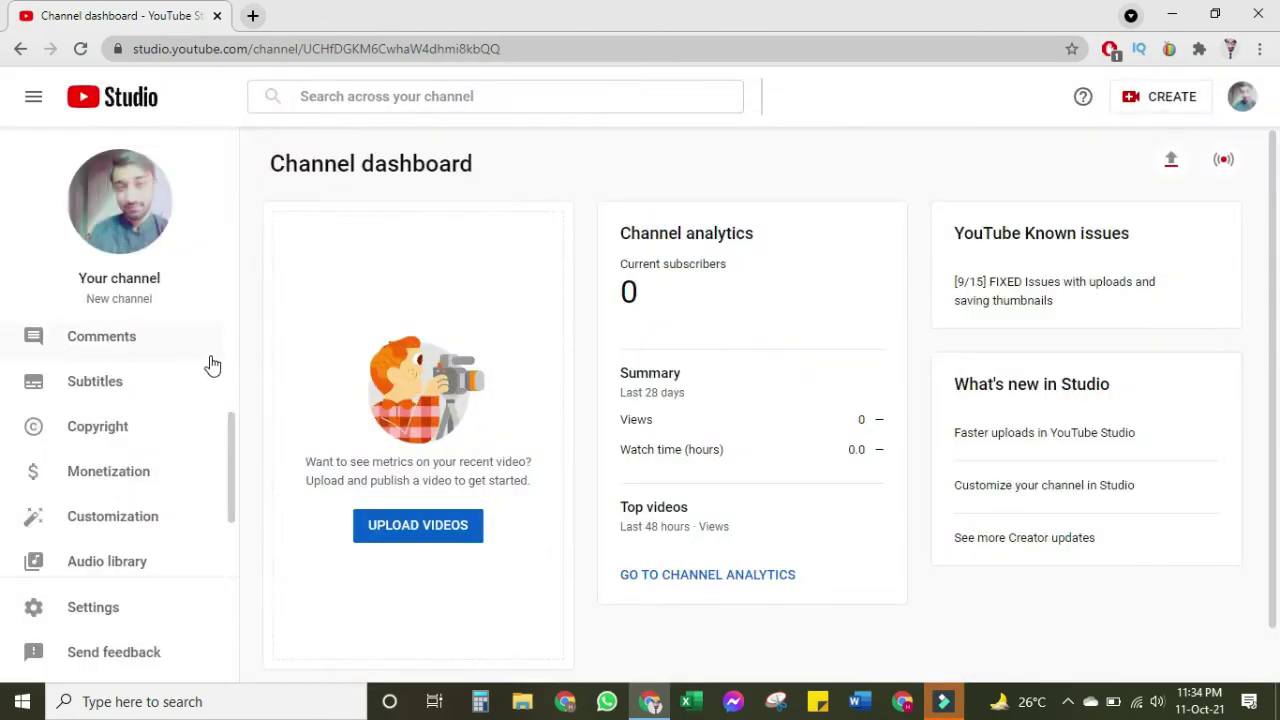
Open the channel customization and examine the layout options for video spotlight and featured sections.
{"action": "scroll", "coordinate": [190, 410], "scroll_direction": "down", "scroll_amount": 2}
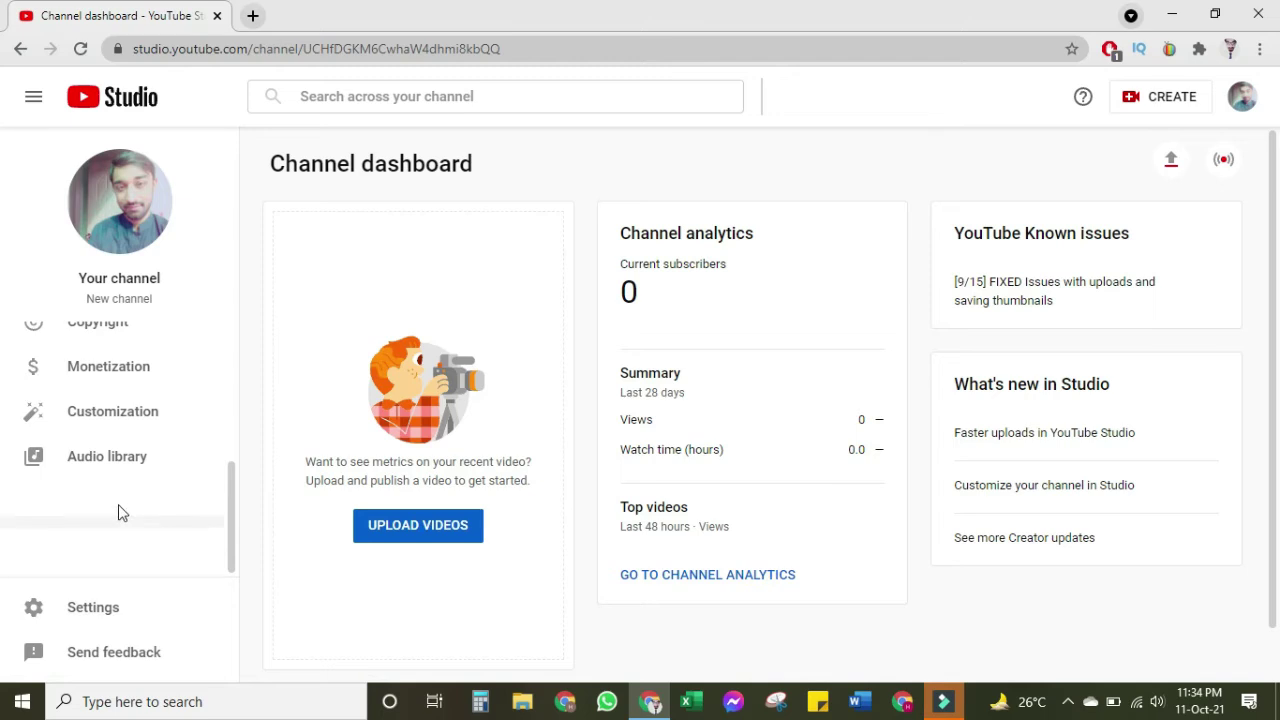
{"action": "left_click", "coordinate": [103, 428]}
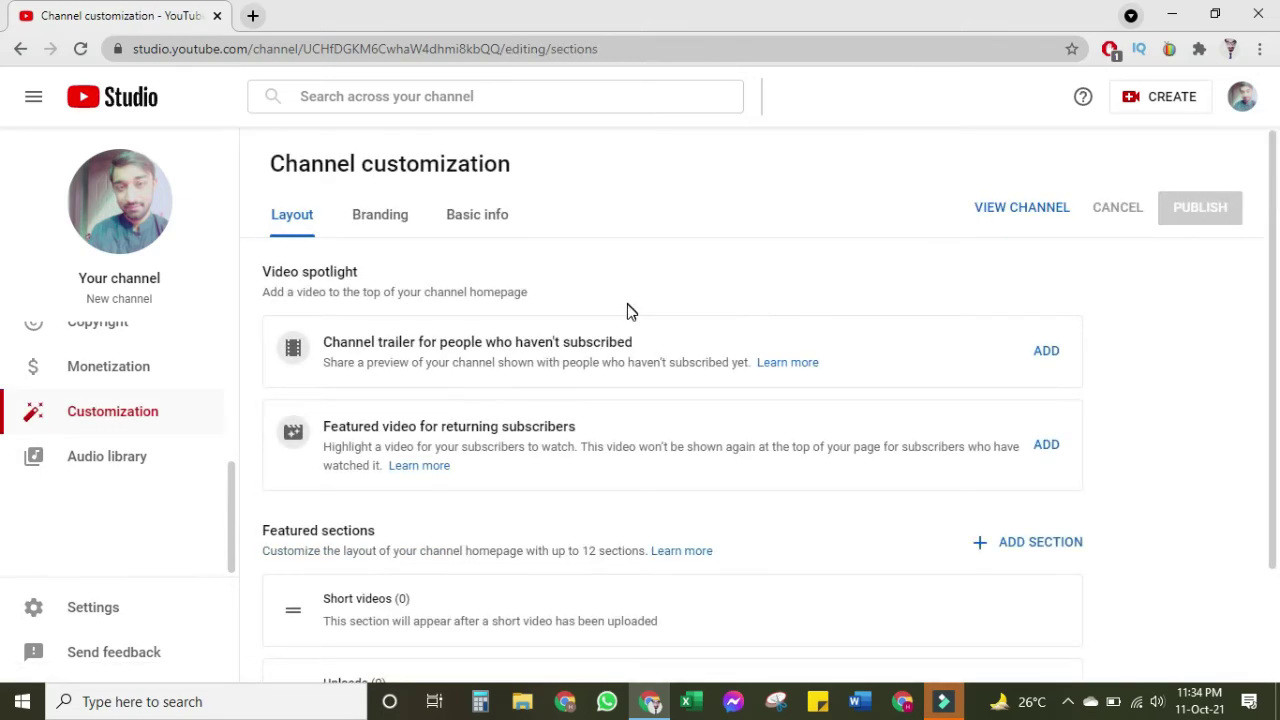
{"action": "scroll", "coordinate": [700, 321], "scroll_direction": "down", "scroll_amount": 1}
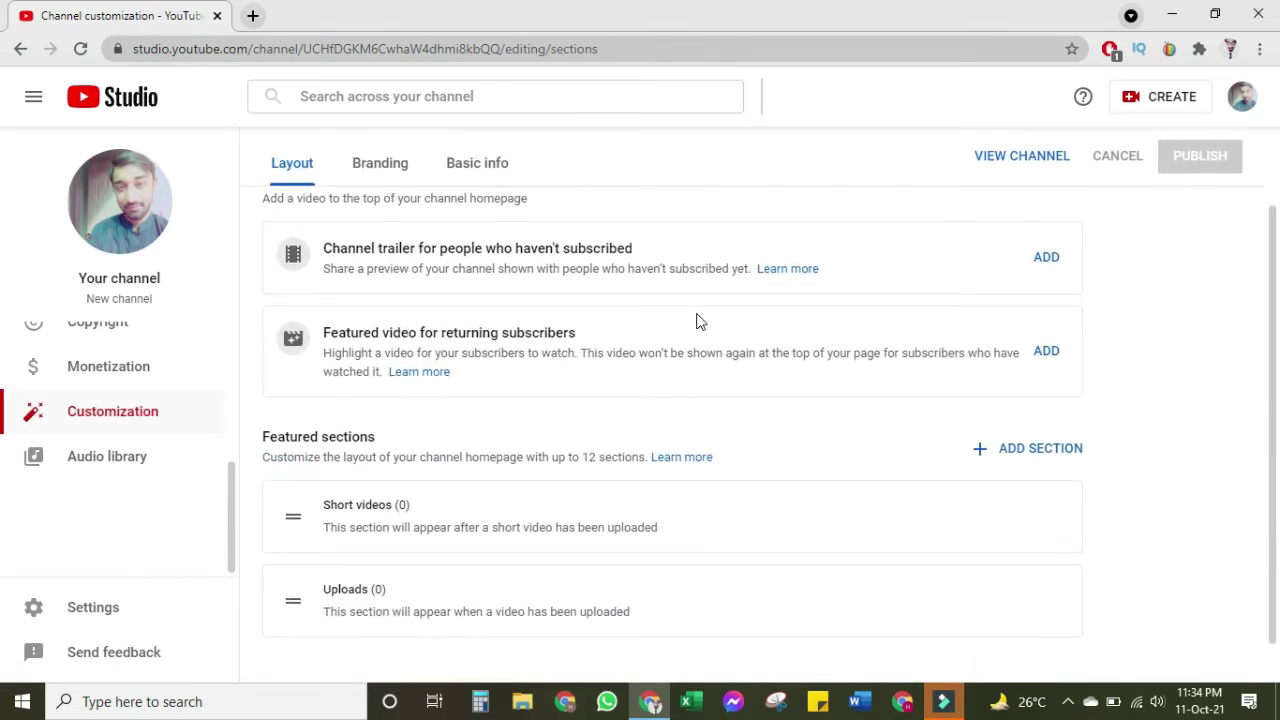
{"action": "scroll", "coordinate": [520, 450], "scroll_direction": "down", "scroll_amount": 1}
{"action": "scroll", "coordinate": [508, 531], "scroll_direction": "up", "scroll_amount": 2}
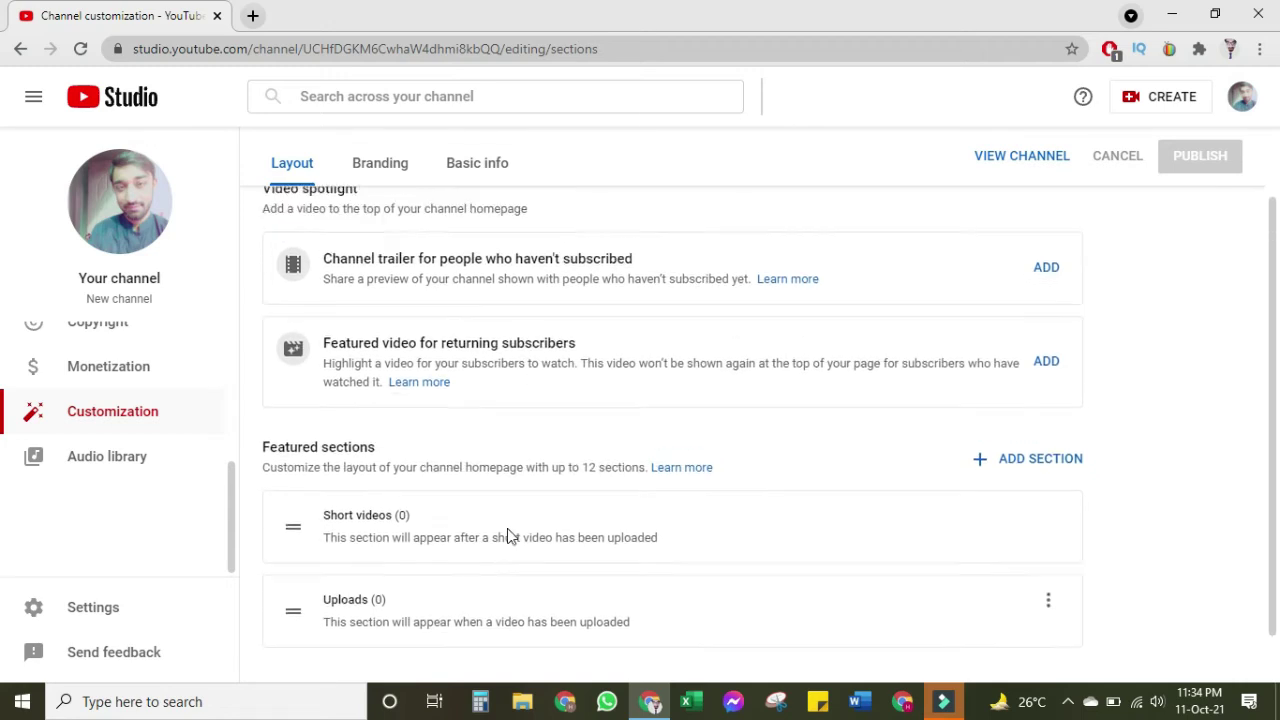
Examine the channel's branding options for profile picture, banner image and video watermark, including the recommended banner size.
{"action": "left_click", "coordinate": [392, 212]}
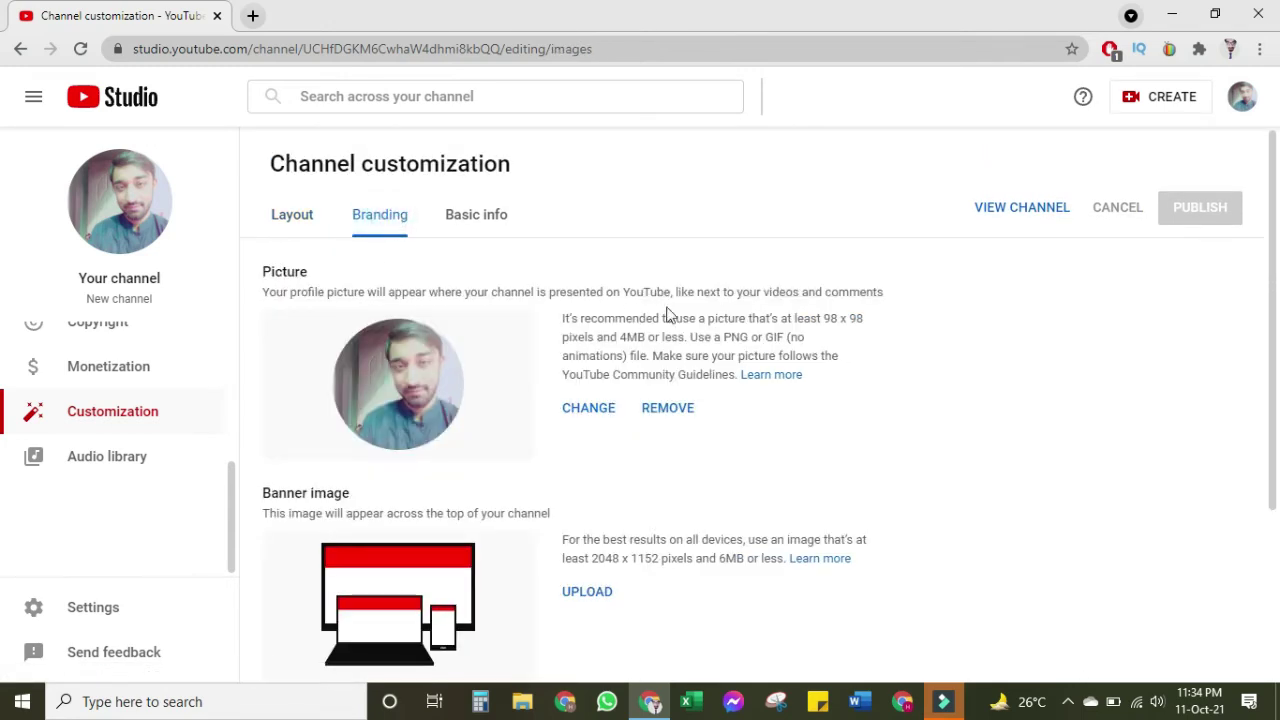
{"action": "scroll", "coordinate": [594, 403], "scroll_direction": "down", "scroll_amount": 2}
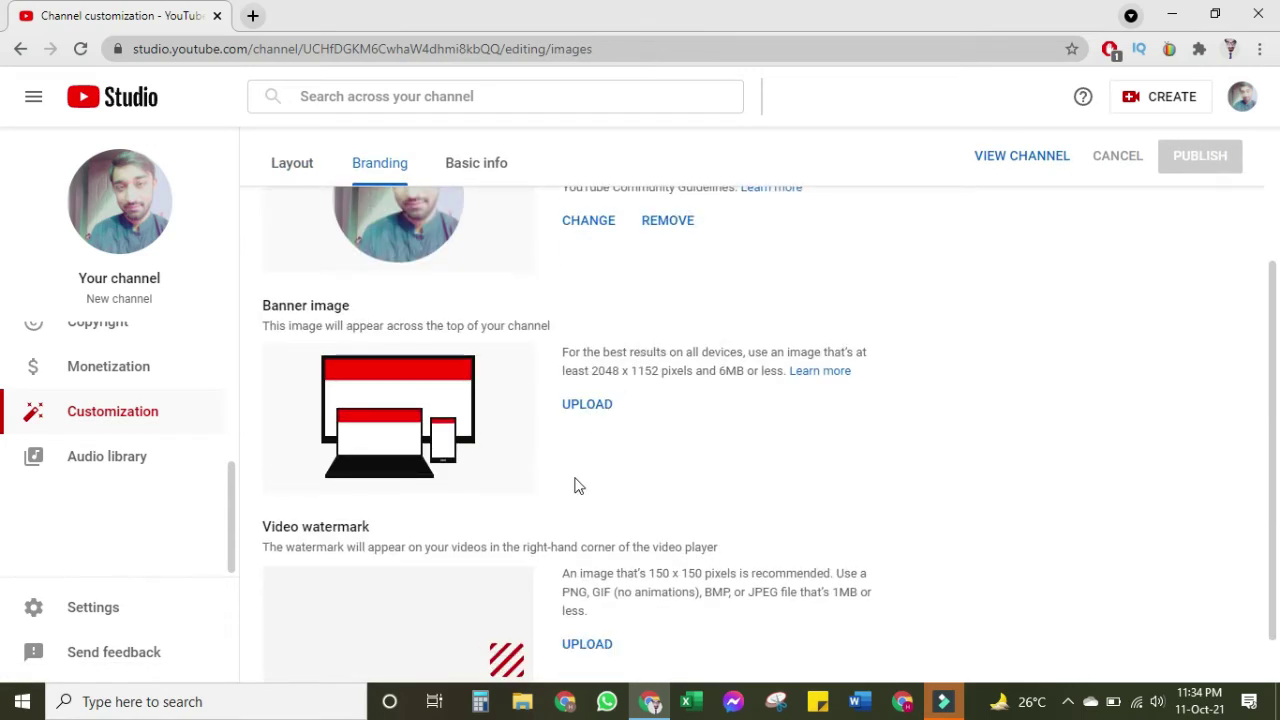
{"action": "left_click_drag", "start_coordinate": [589, 370], "coordinate": [677, 368]}
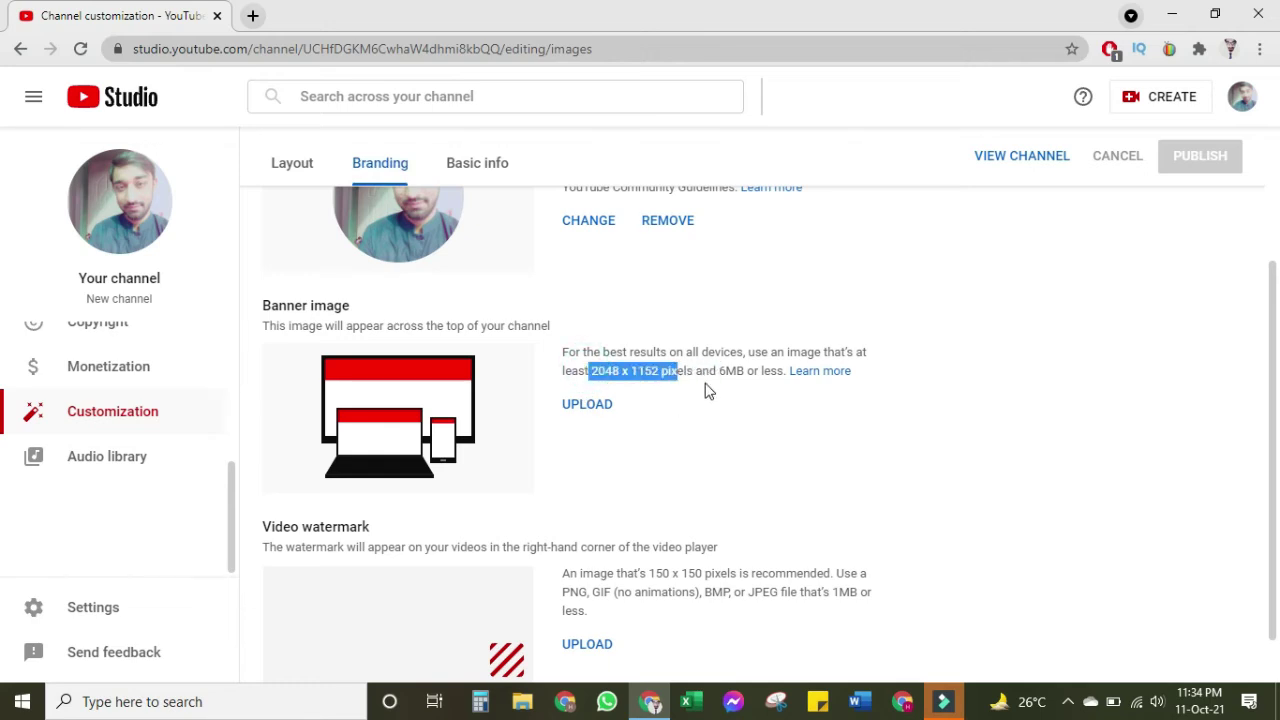
{"action": "scroll", "coordinate": [697, 406], "scroll_direction": "down", "scroll_amount": 1}
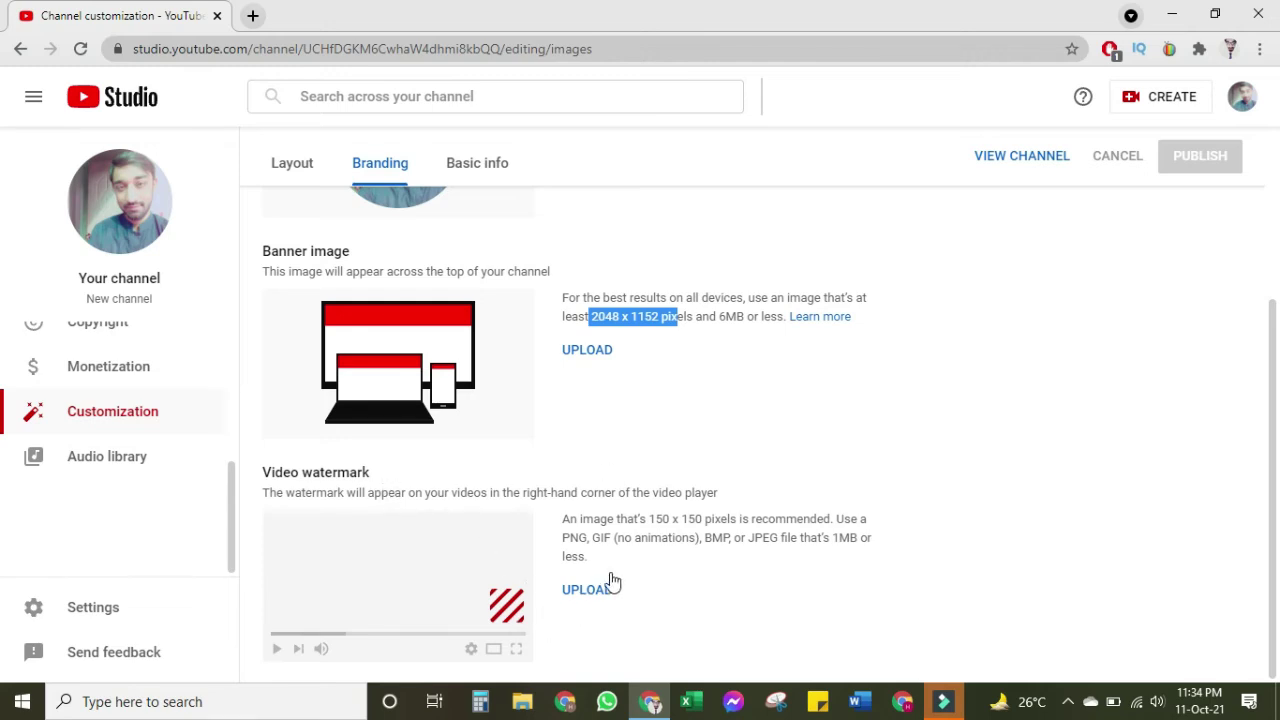
{"action": "scroll", "coordinate": [548, 410], "scroll_direction": "up", "scroll_amount": 3}
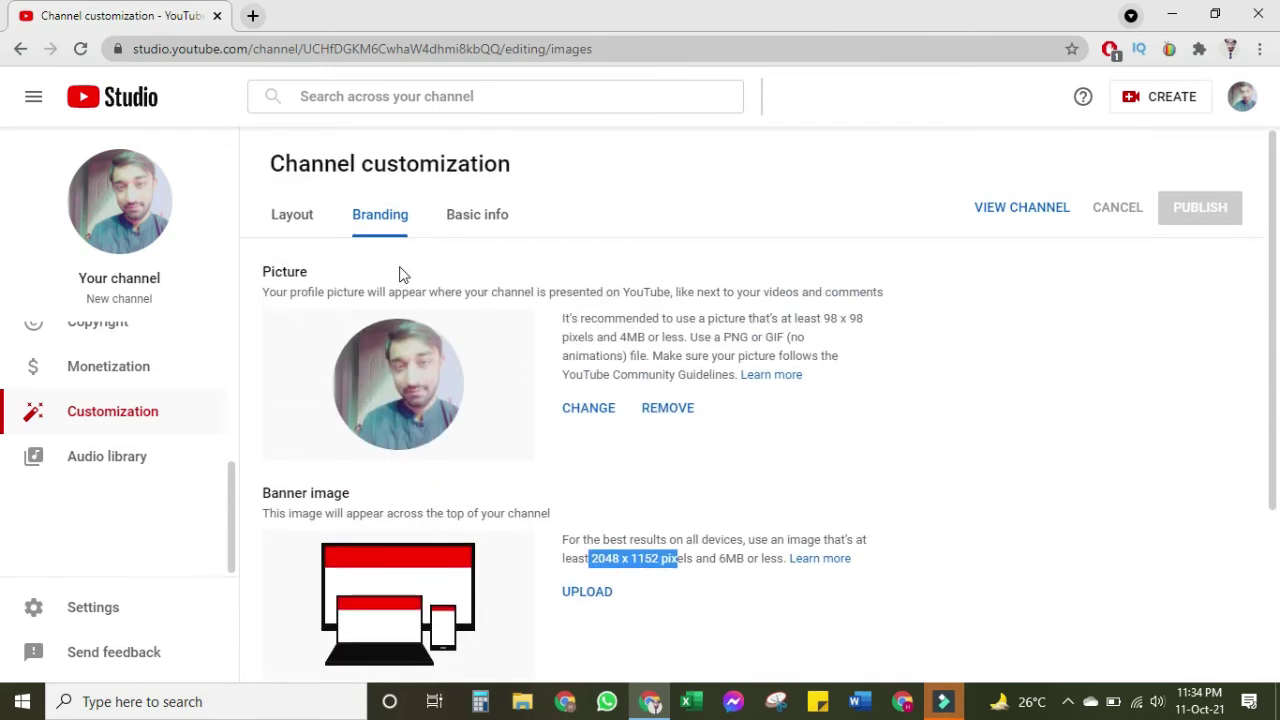
Examine the channel's basic info in the customization, including the description field, channel URL, links and contact info.
{"action": "left_click", "coordinate": [474, 220]}
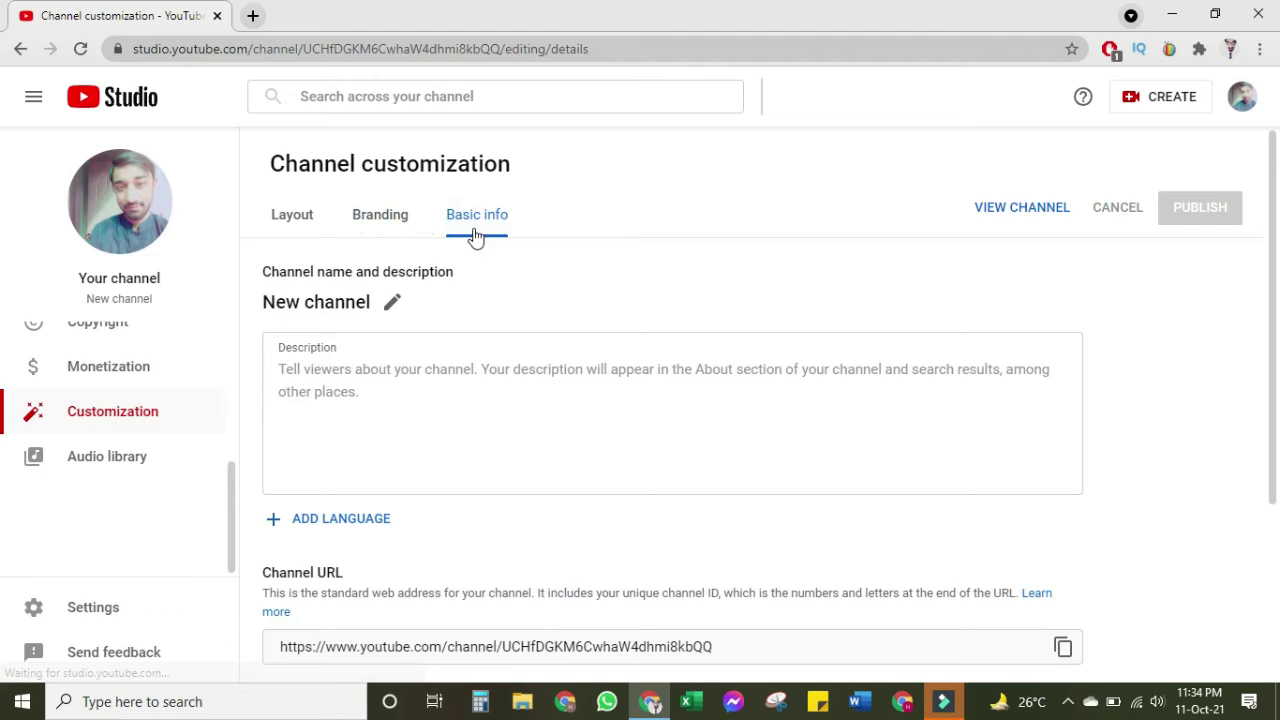
{"action": "left_click", "coordinate": [320, 397]}
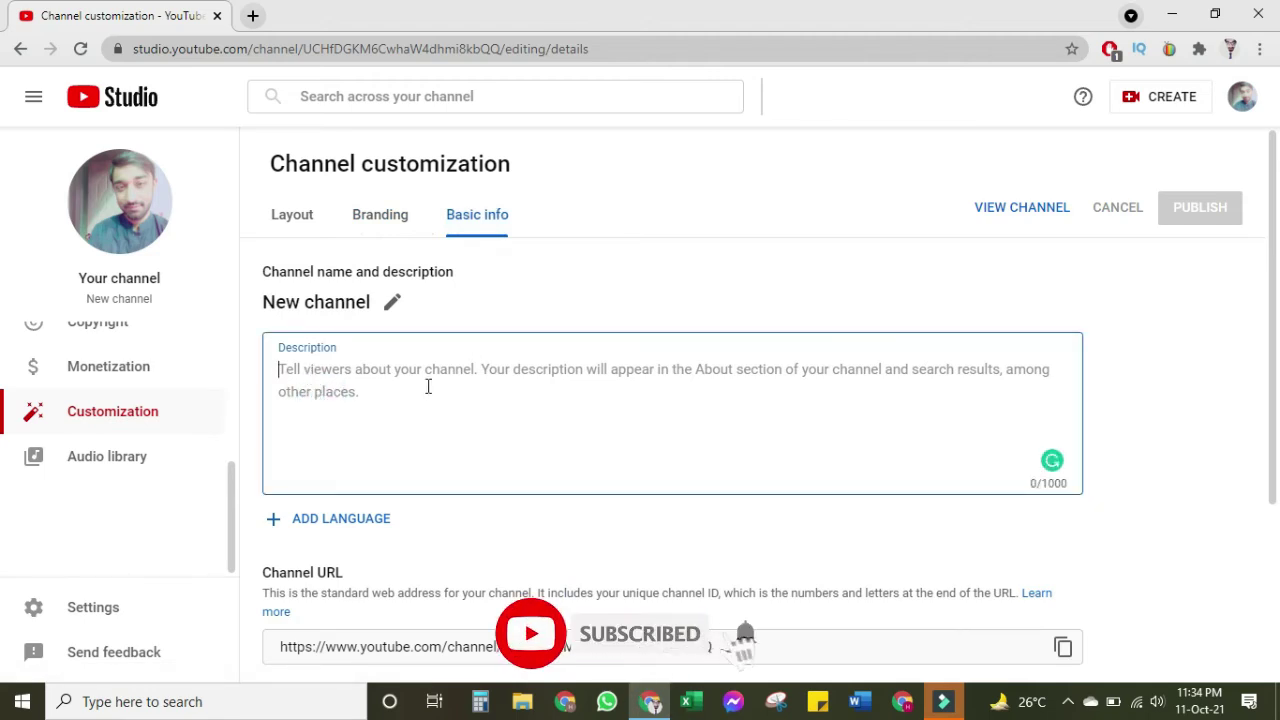
{"action": "scroll", "coordinate": [489, 307], "scroll_direction": "down", "scroll_amount": 1}
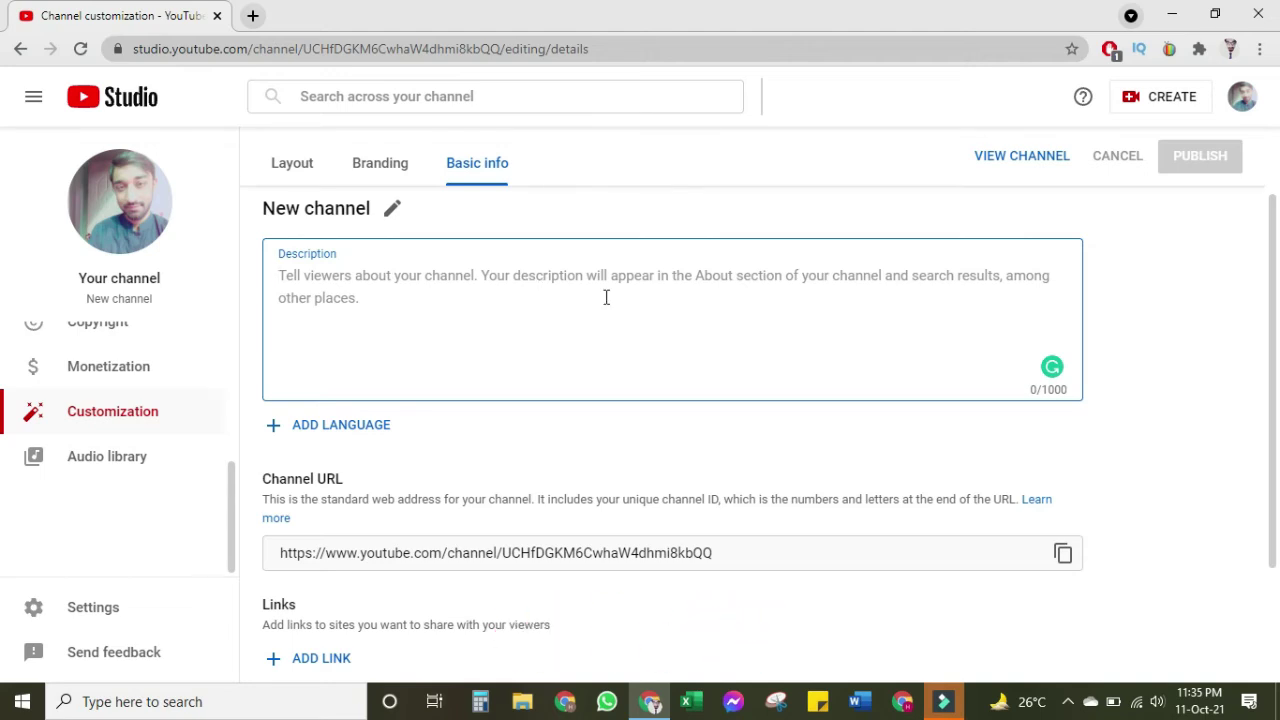
{"action": "scroll", "coordinate": [600, 330], "scroll_direction": "down", "scroll_amount": 2}
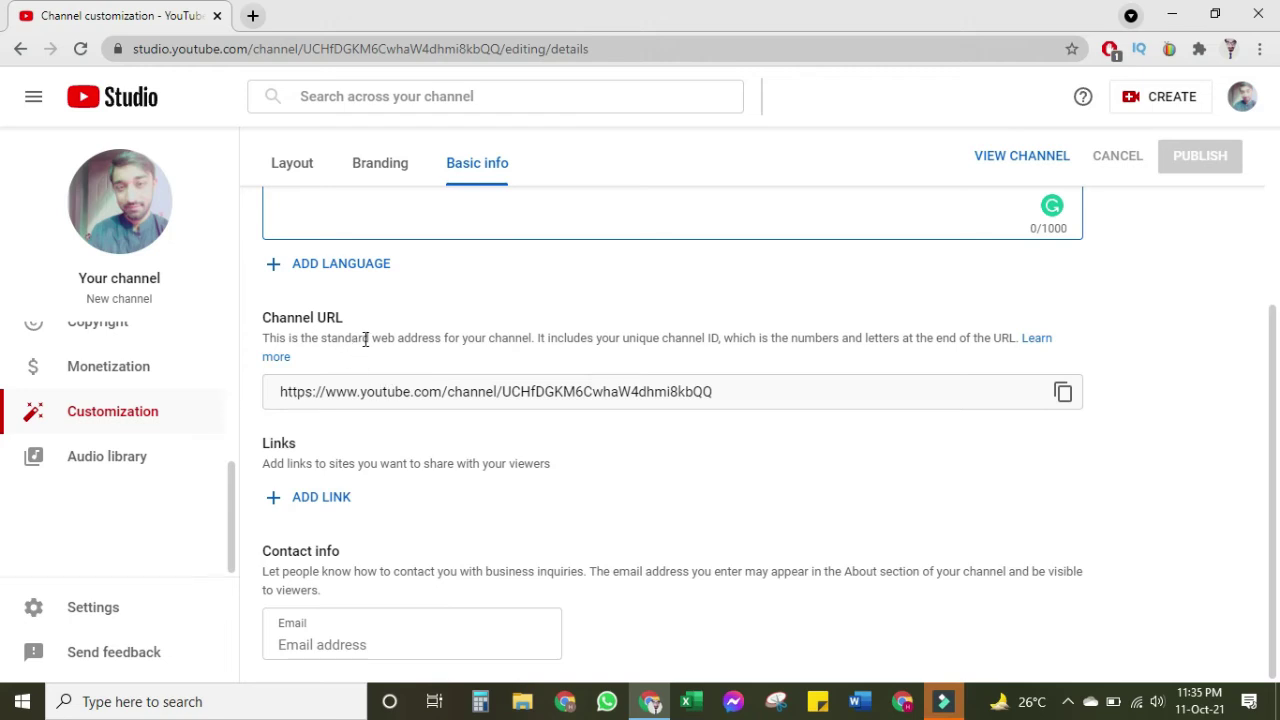
{"action": "left_click", "coordinate": [737, 386]}
{"action": "left_click", "coordinate": [723, 451]}
{"action": "left_click", "coordinate": [722, 384]}
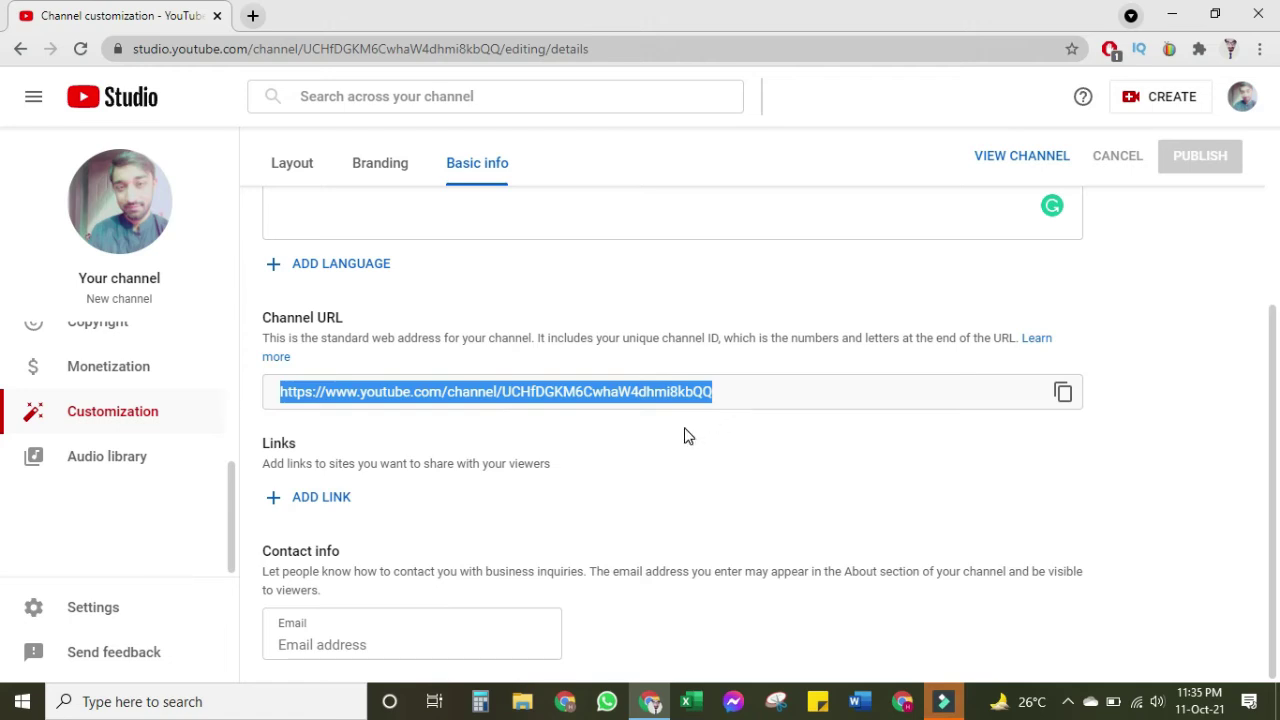
{"action": "left_click", "coordinate": [582, 524]}
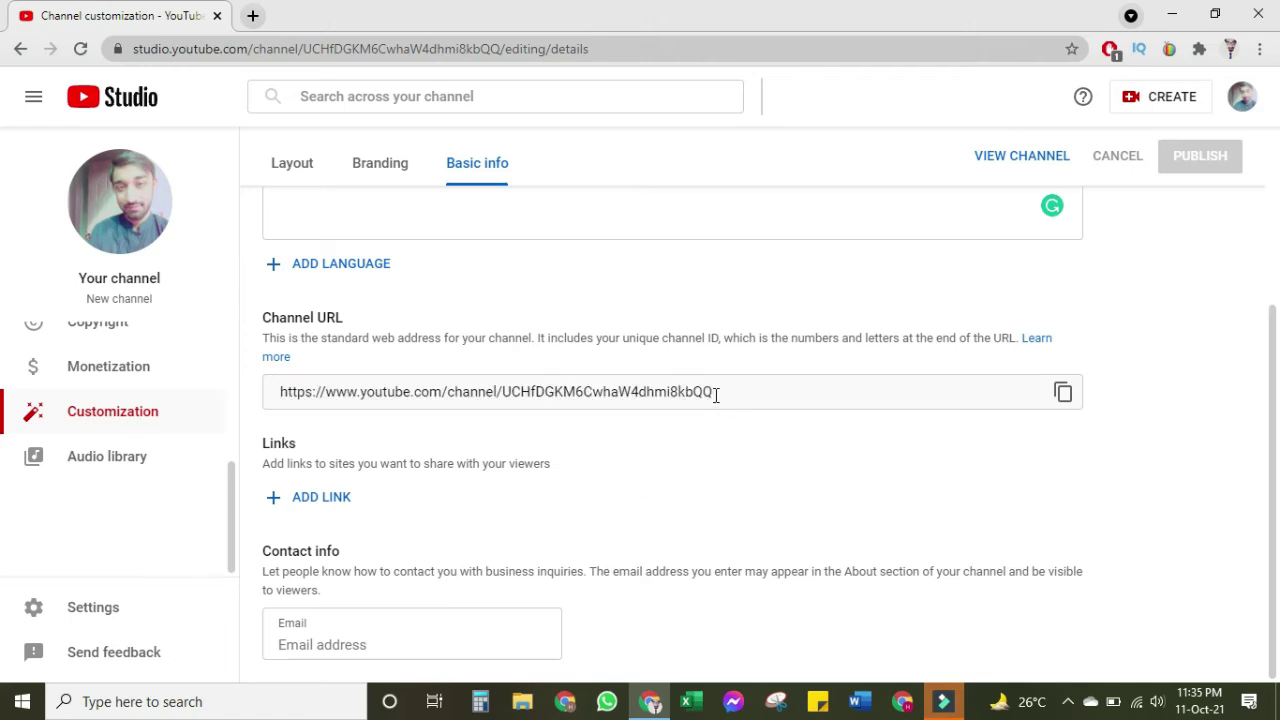
Add a blank link entry to the channel, and check the choices for links on the banner and the contact email field.
{"action": "left_click", "coordinate": [331, 500]}
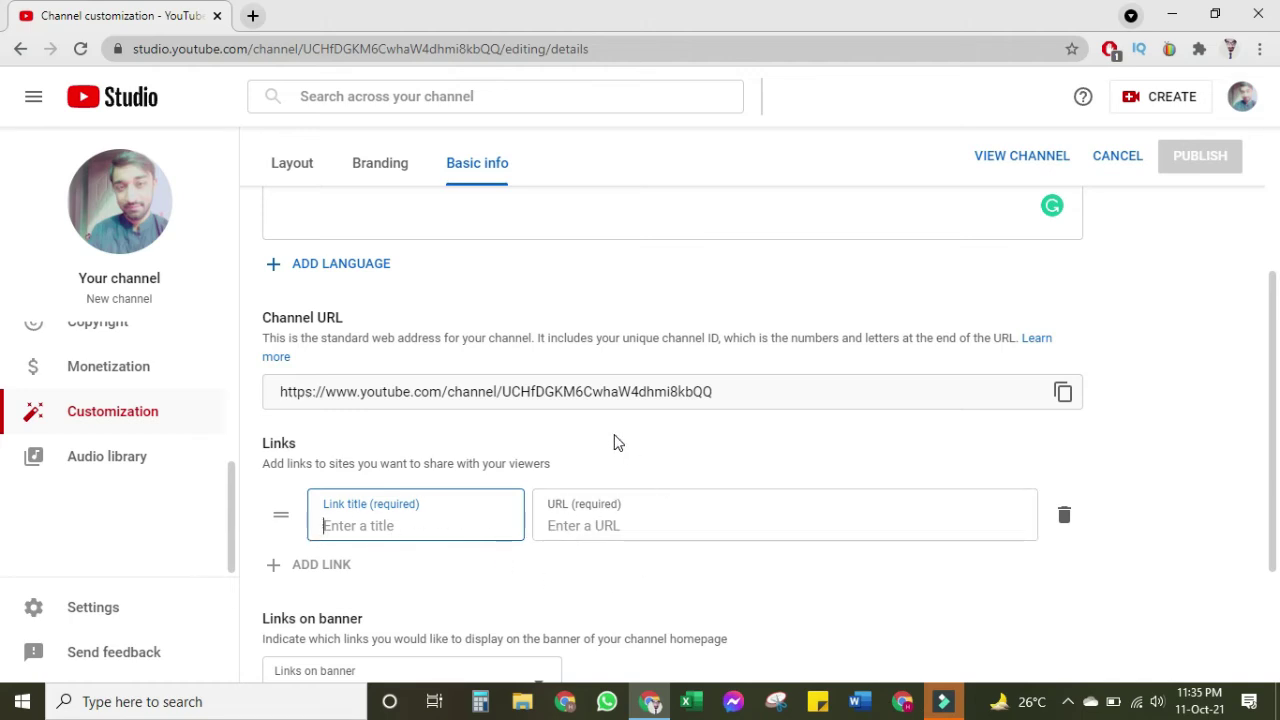
{"action": "scroll", "coordinate": [617, 443], "scroll_direction": "down", "scroll_amount": 2}
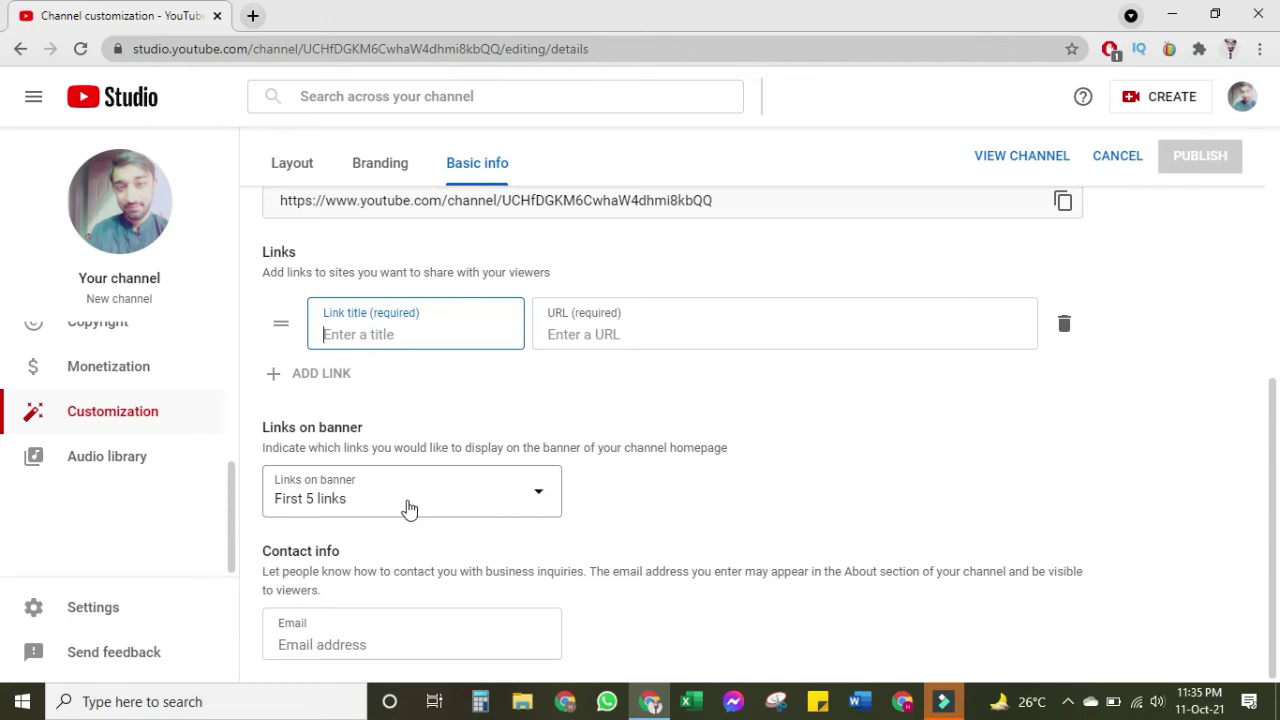
{"action": "left_click", "coordinate": [398, 503]}
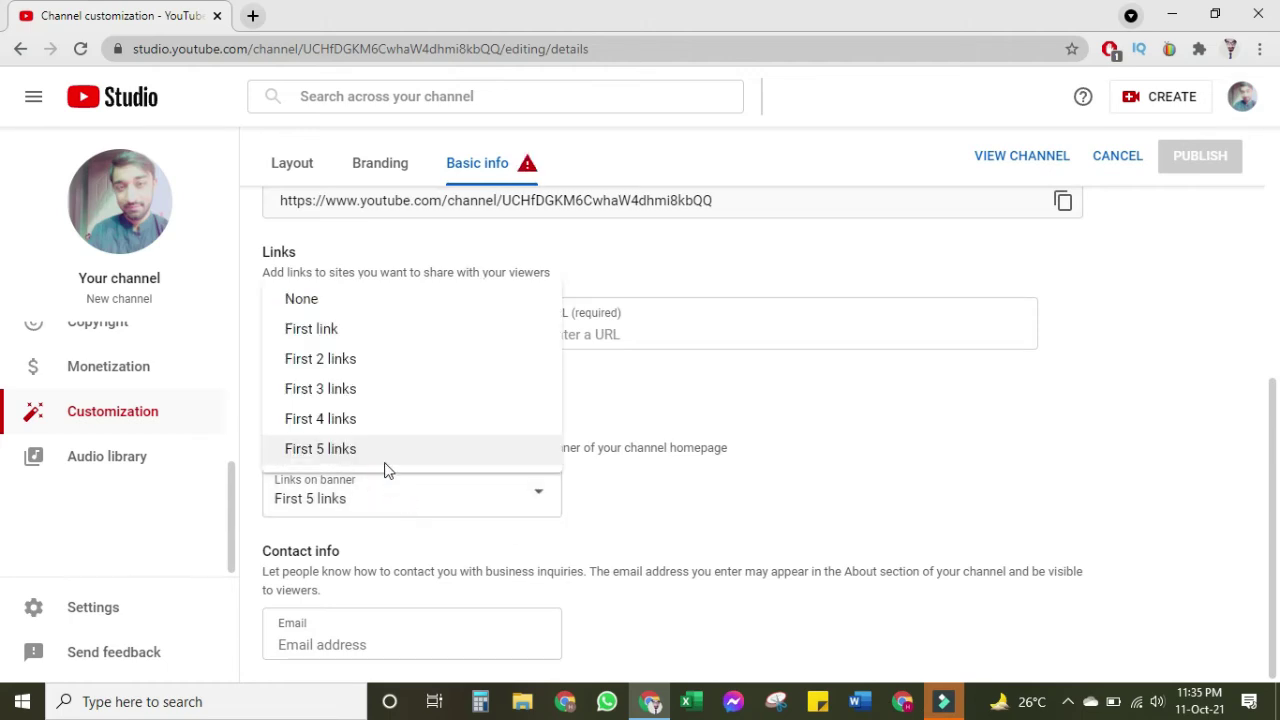
{"action": "left_click", "coordinate": [823, 421]}
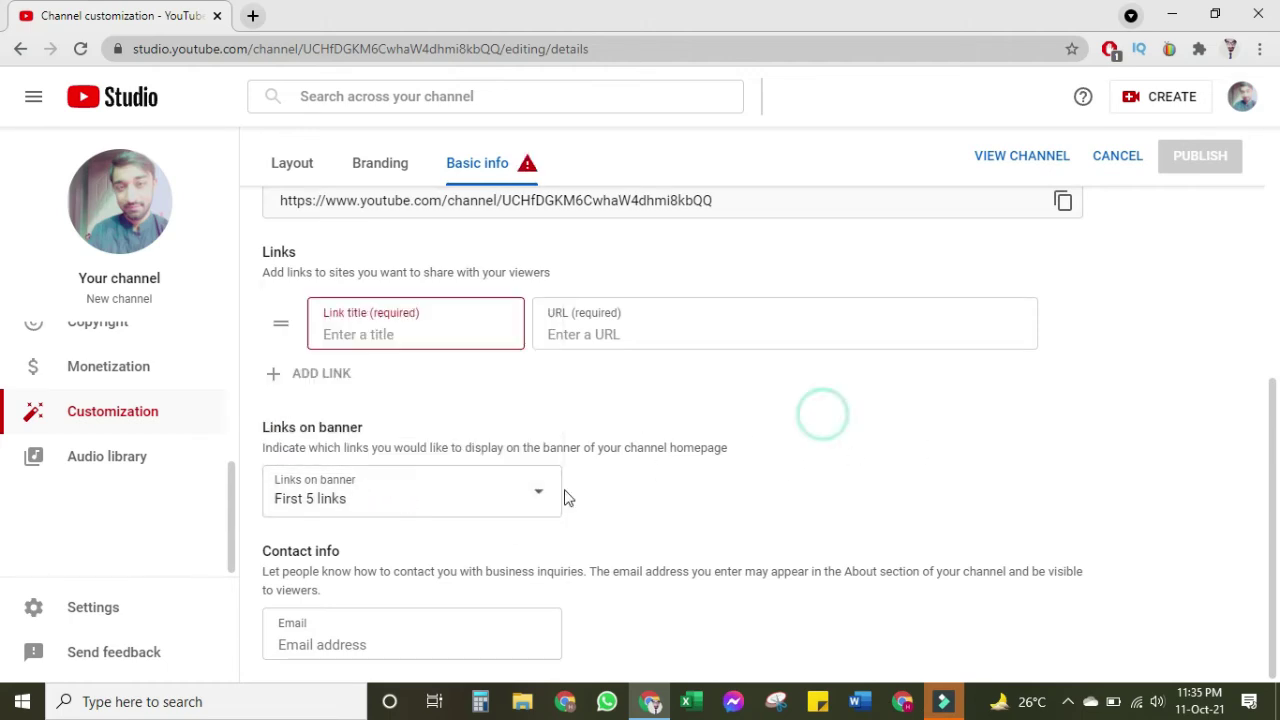
{"action": "left_click", "coordinate": [385, 621]}
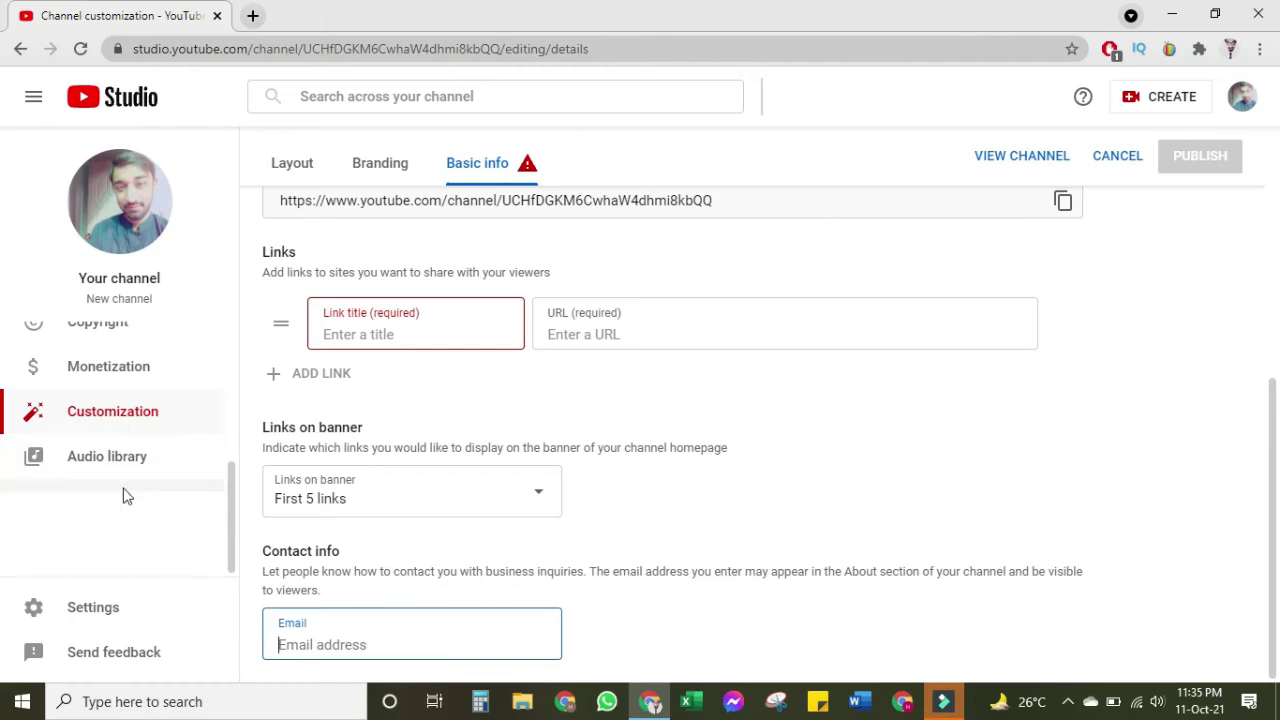
Return to the channel dashboard, discarding the unsaved customization changes.
{"action": "scroll", "coordinate": [160, 560], "scroll_direction": "up", "scroll_amount": 2}
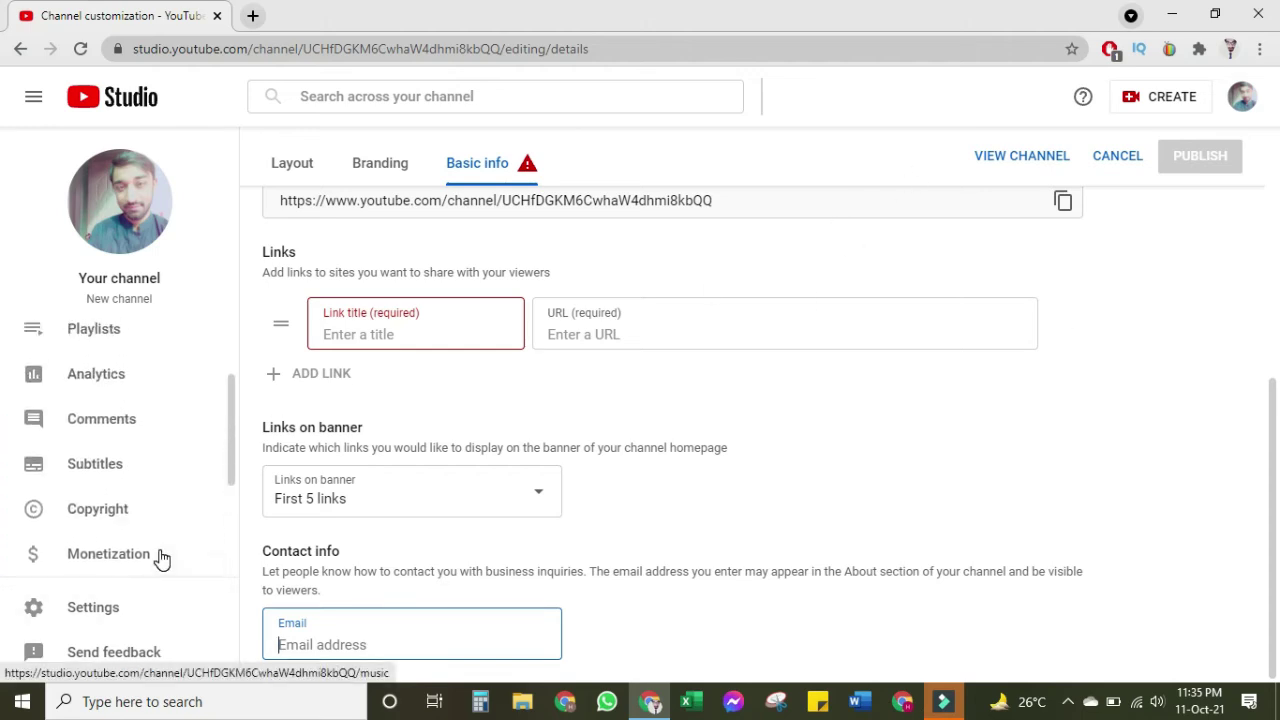
{"action": "scroll", "coordinate": [148, 456], "scroll_direction": "up", "scroll_amount": 1}
{"action": "left_click", "coordinate": [117, 350]}
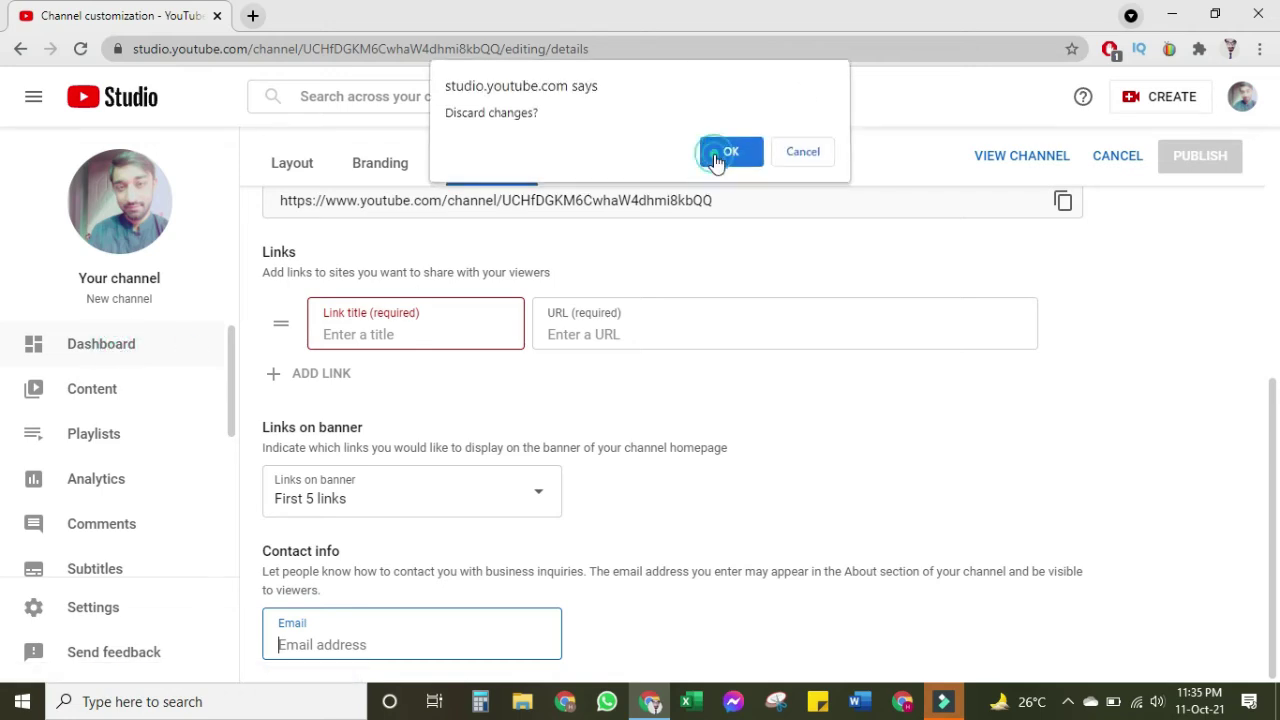
{"action": "left_click", "coordinate": [716, 158]}
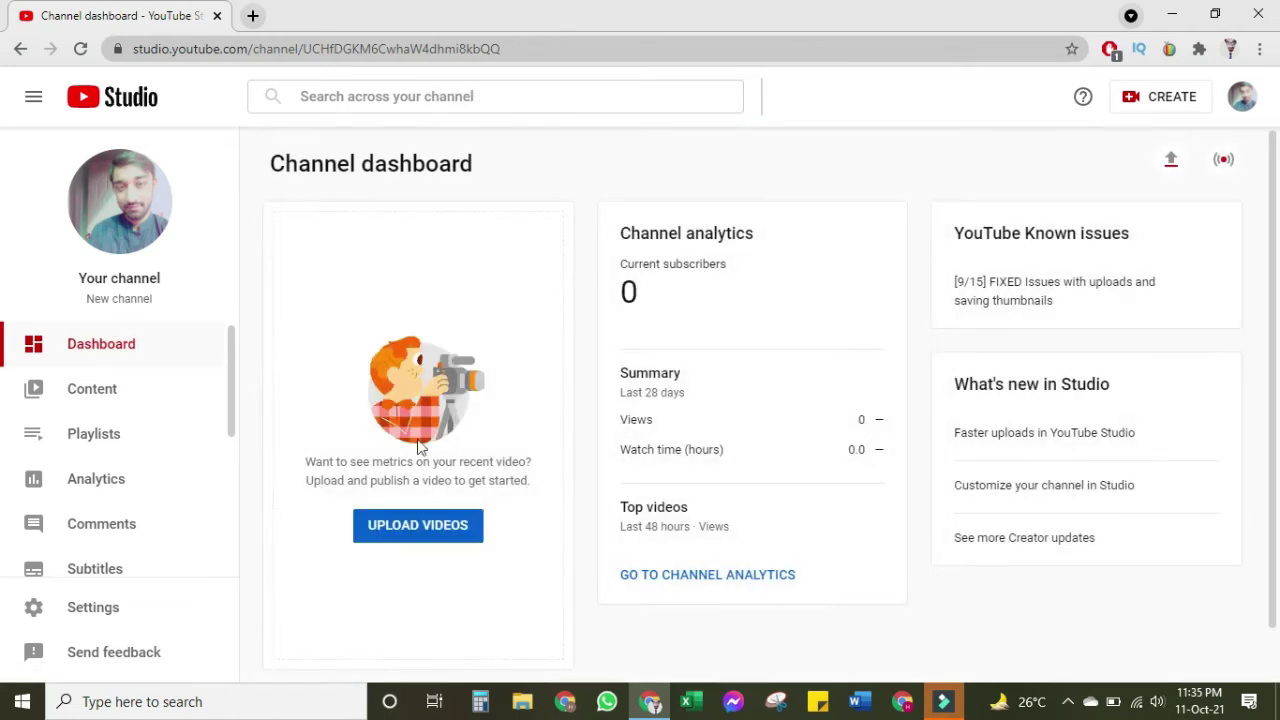
{"action": "scroll", "coordinate": [140, 485], "scroll_direction": "down", "scroll_amount": 3}
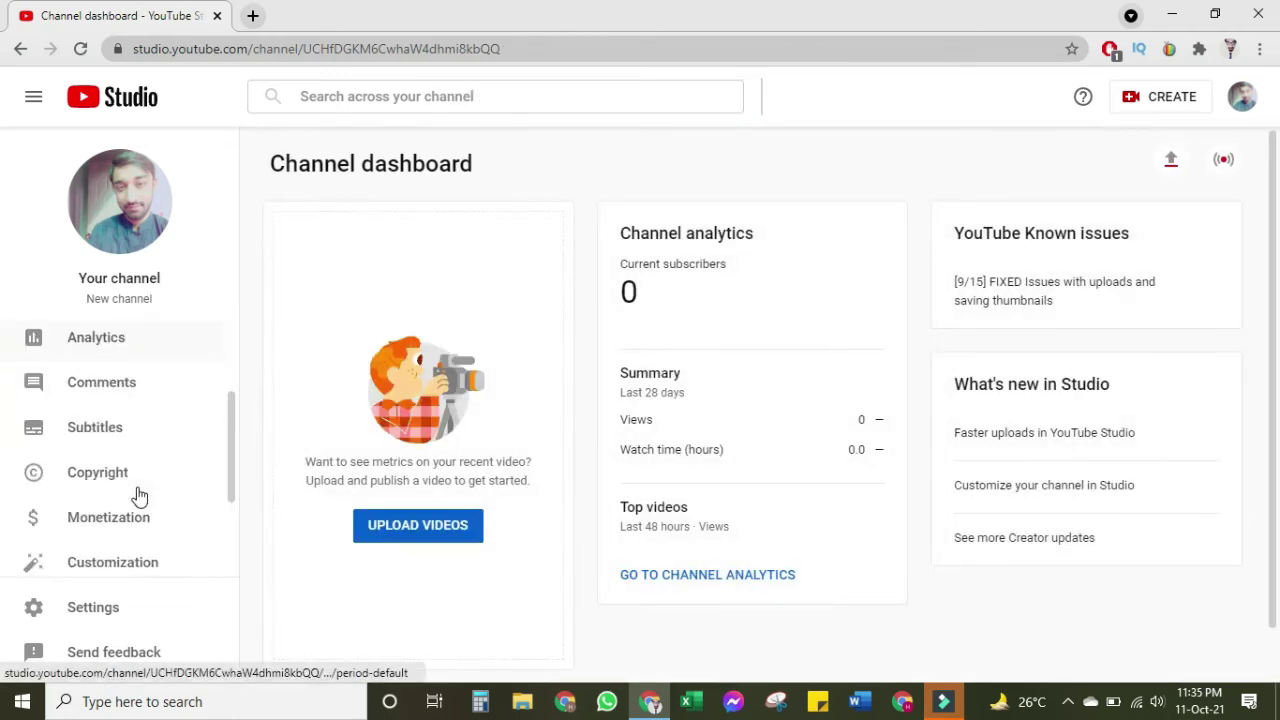
{"action": "left_click", "coordinate": [34, 100]}
{"action": "left_click", "coordinate": [34, 100]}
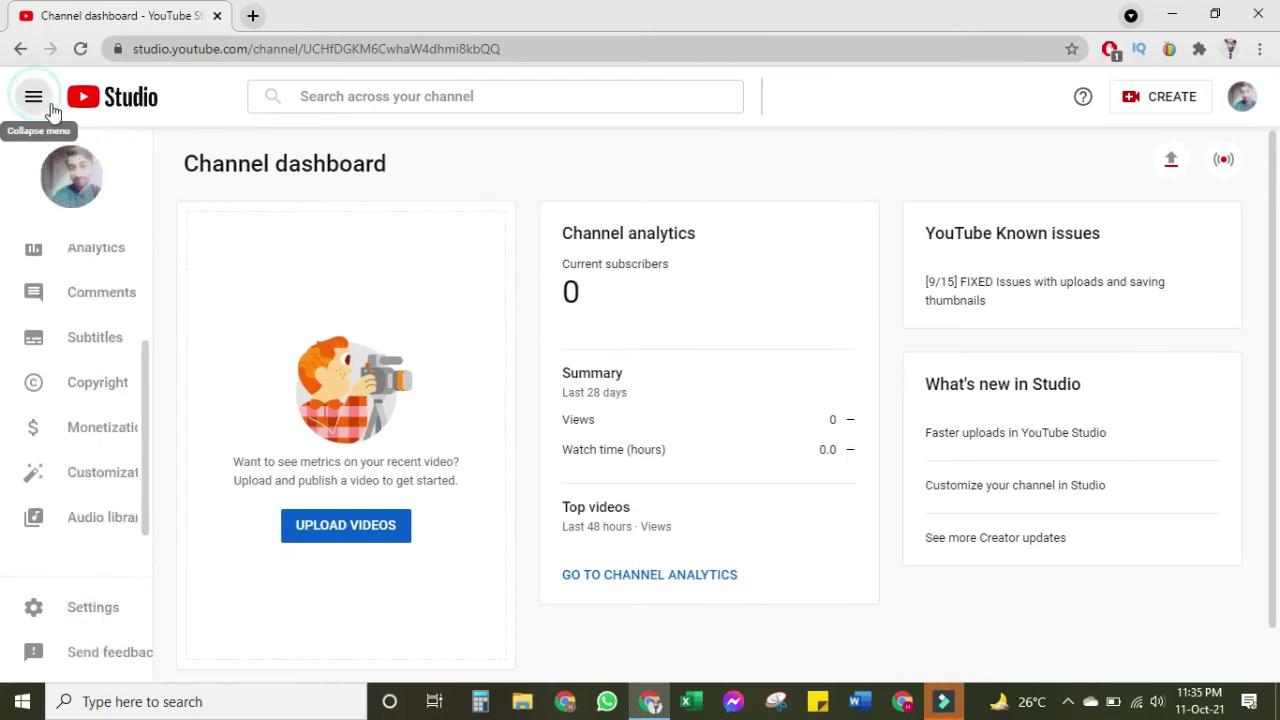
{"action": "scroll", "coordinate": [117, 345], "scroll_direction": "up", "scroll_amount": 2}
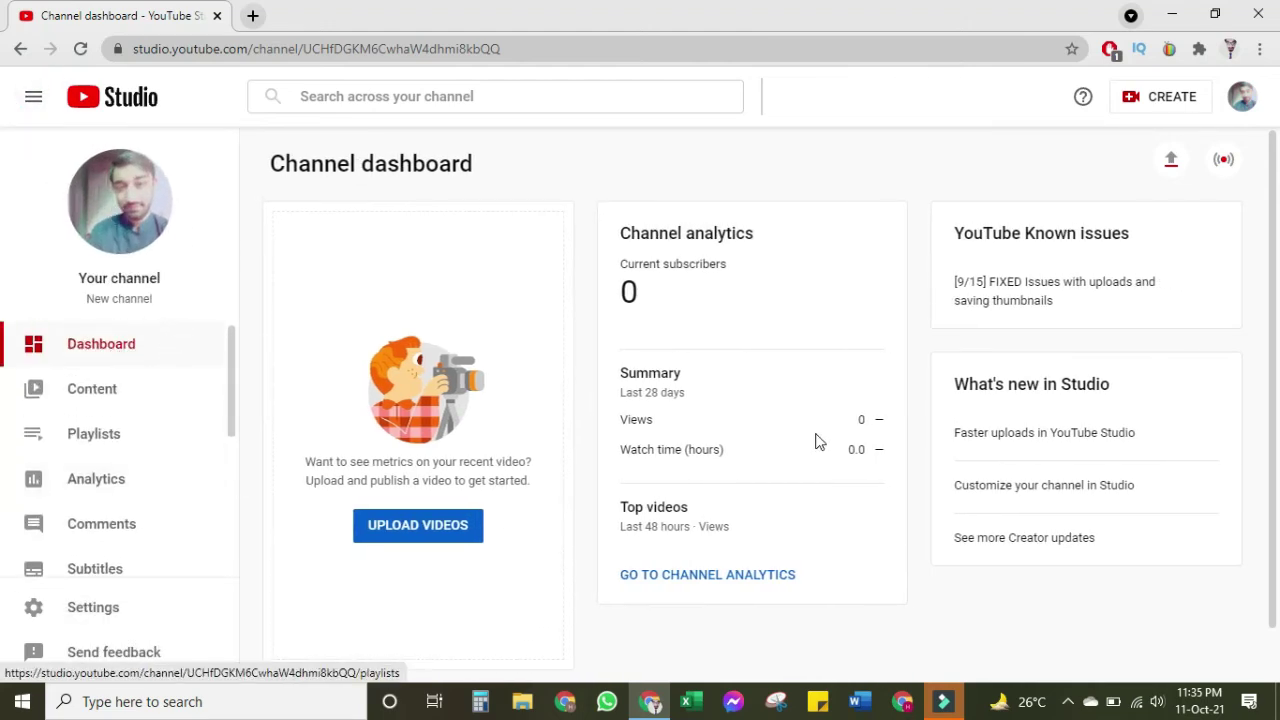
Look at the channel's uploaded content list and its playlists page.
{"action": "left_click", "coordinate": [168, 391]}
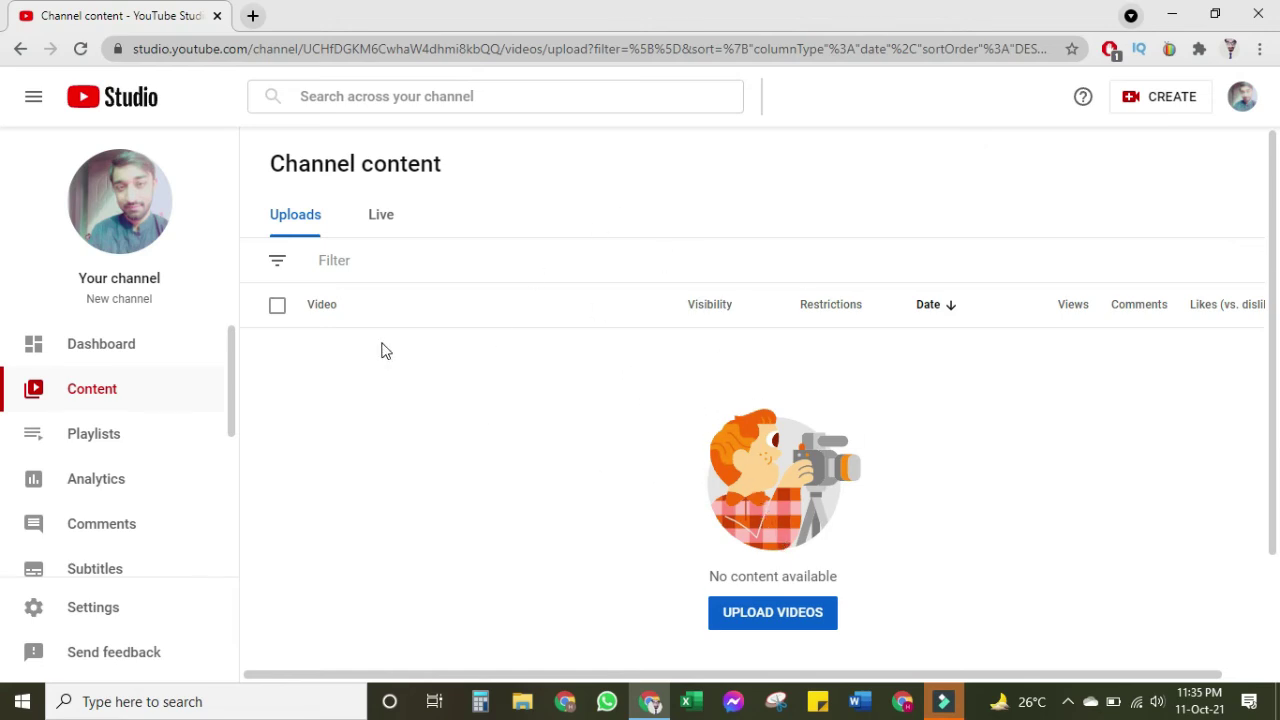
{"action": "left_click", "coordinate": [110, 428]}
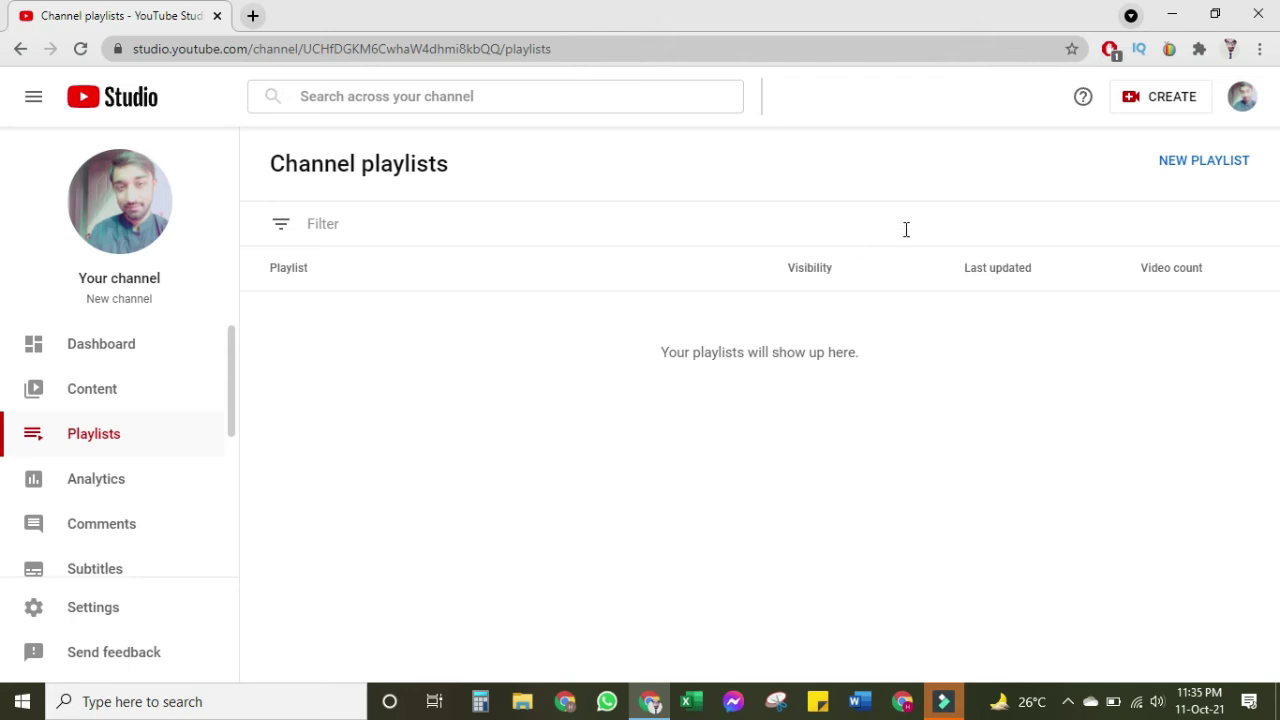
Go to the public channel page and open its channel customization from there, dismissing the Studio welcome message.
{"action": "left_click", "coordinate": [1240, 102]}
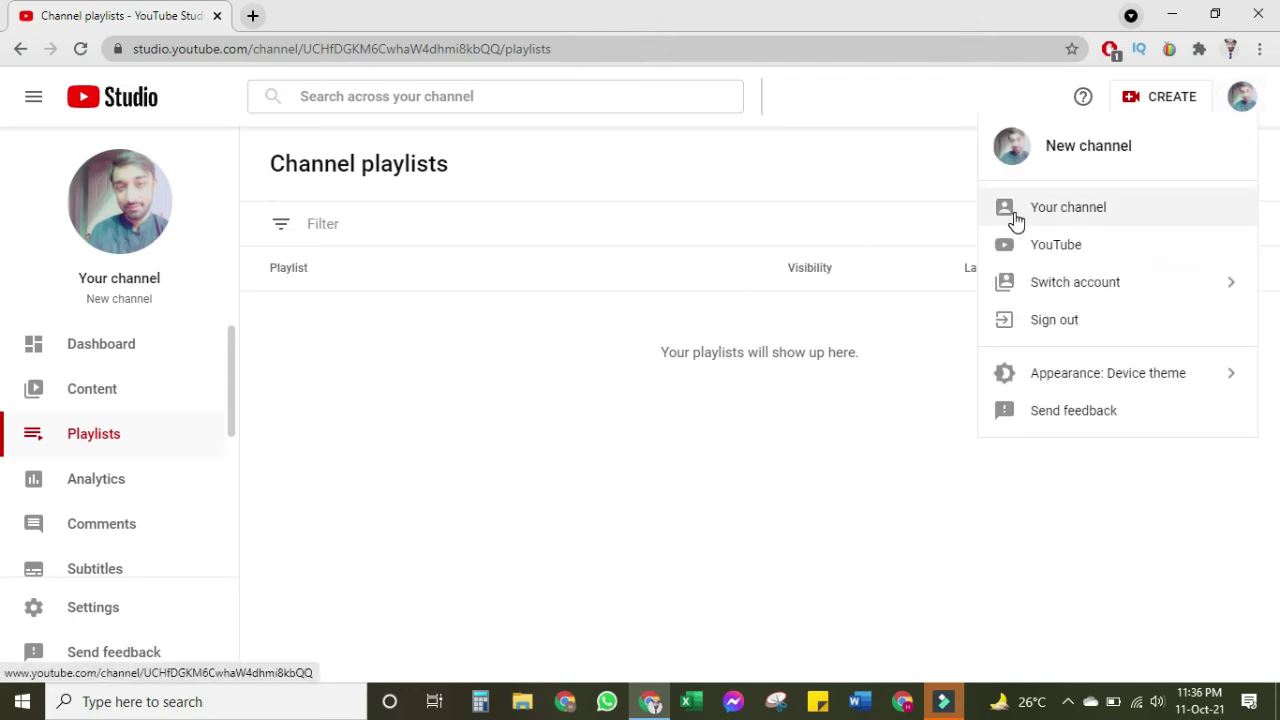
{"action": "left_click", "coordinate": [1015, 215]}
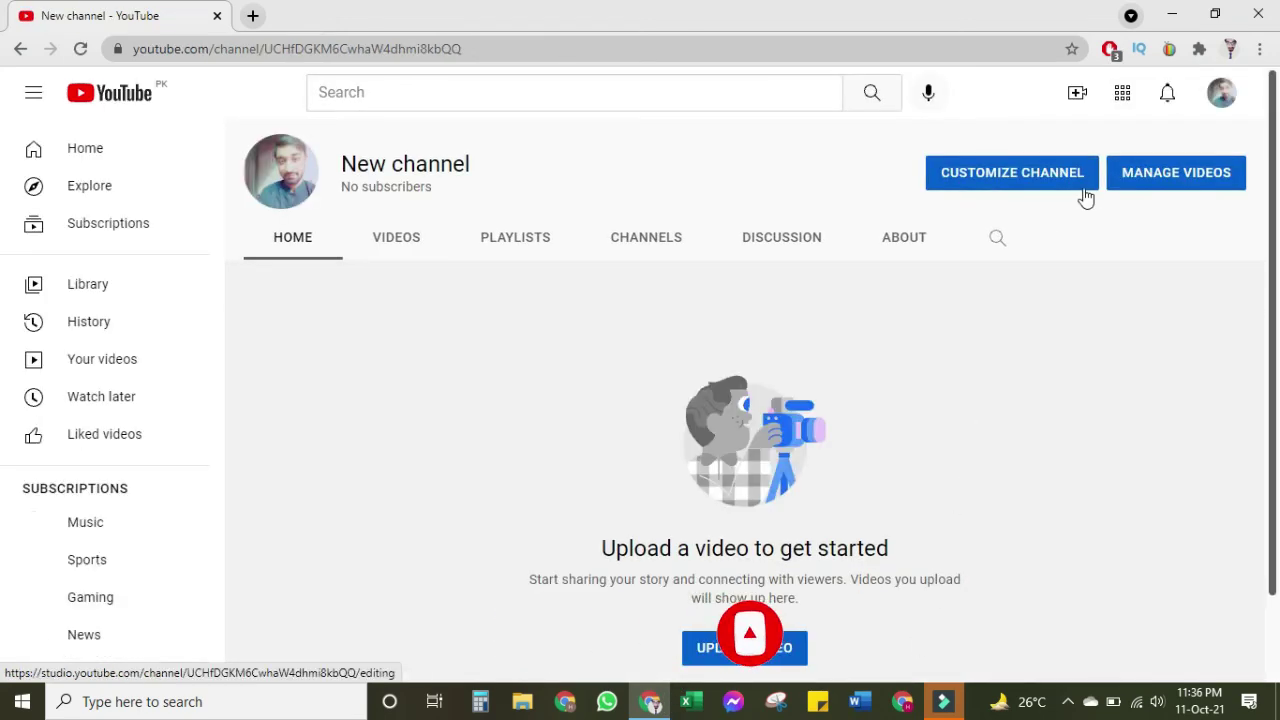
{"action": "left_click", "coordinate": [1035, 178]}
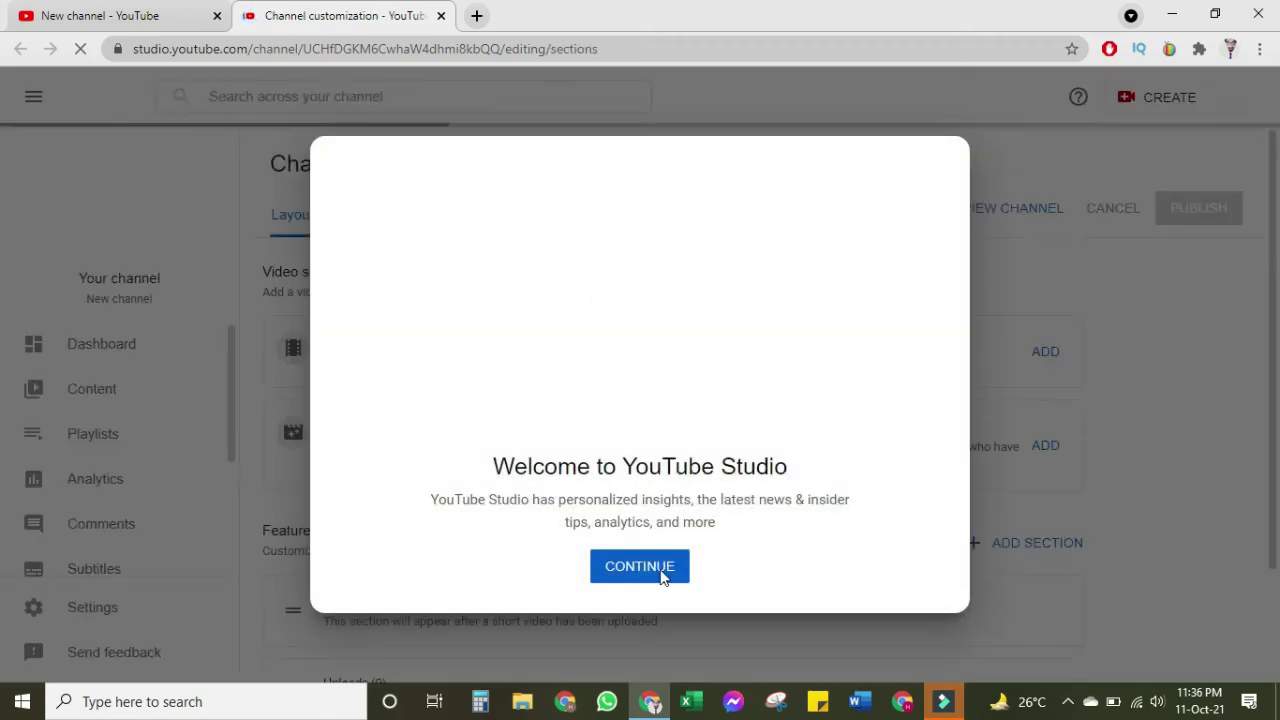
{"action": "left_click", "coordinate": [659, 572]}
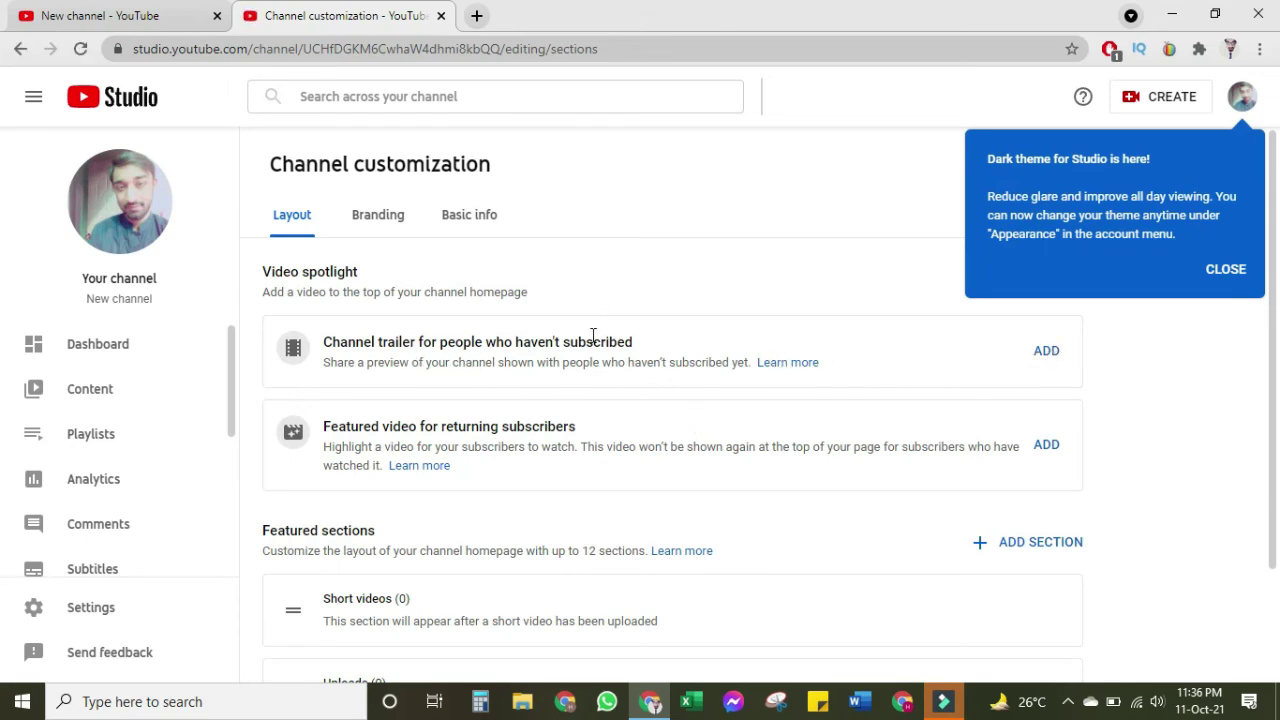
Examine the channel trailer and returning-subscriber featured video options in the customization layout, and dismiss the dark theme notice.
{"action": "left_click_drag", "start_coordinate": [369, 366], "coordinate": [738, 366]}
{"action": "left_click", "coordinate": [630, 365]}
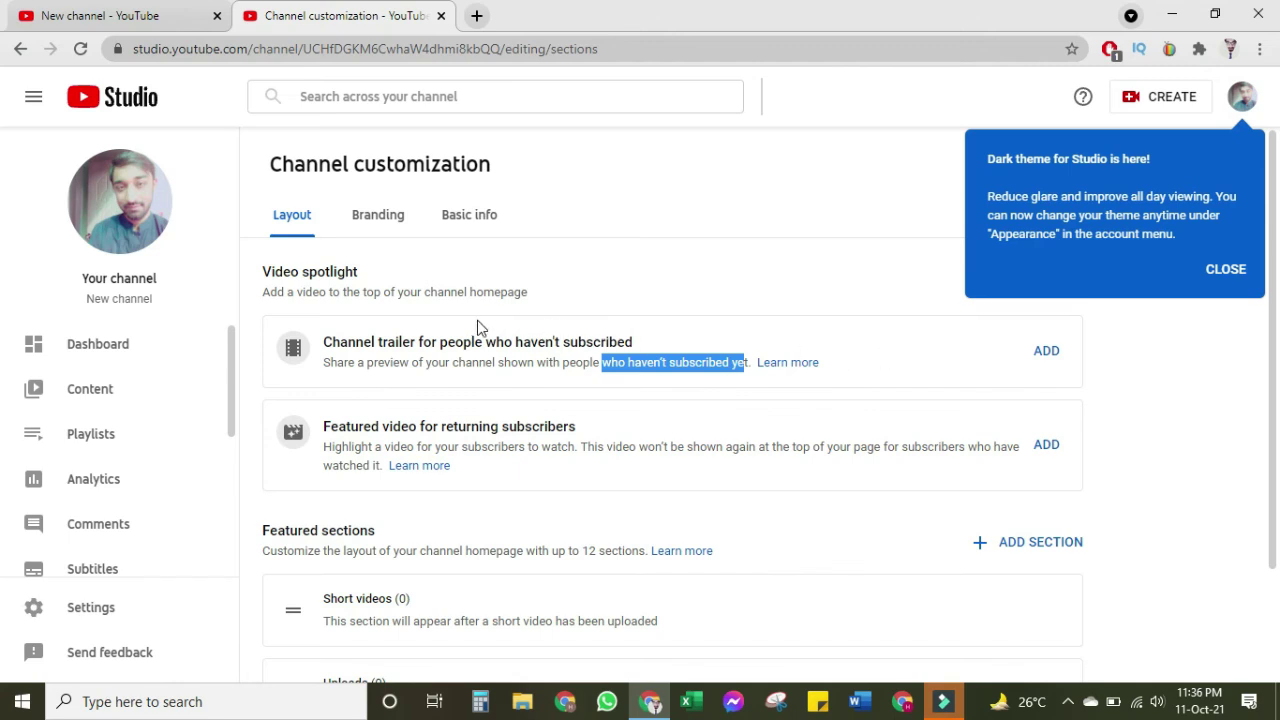
{"action": "scroll", "coordinate": [480, 320], "scroll_direction": "down", "scroll_amount": 1}
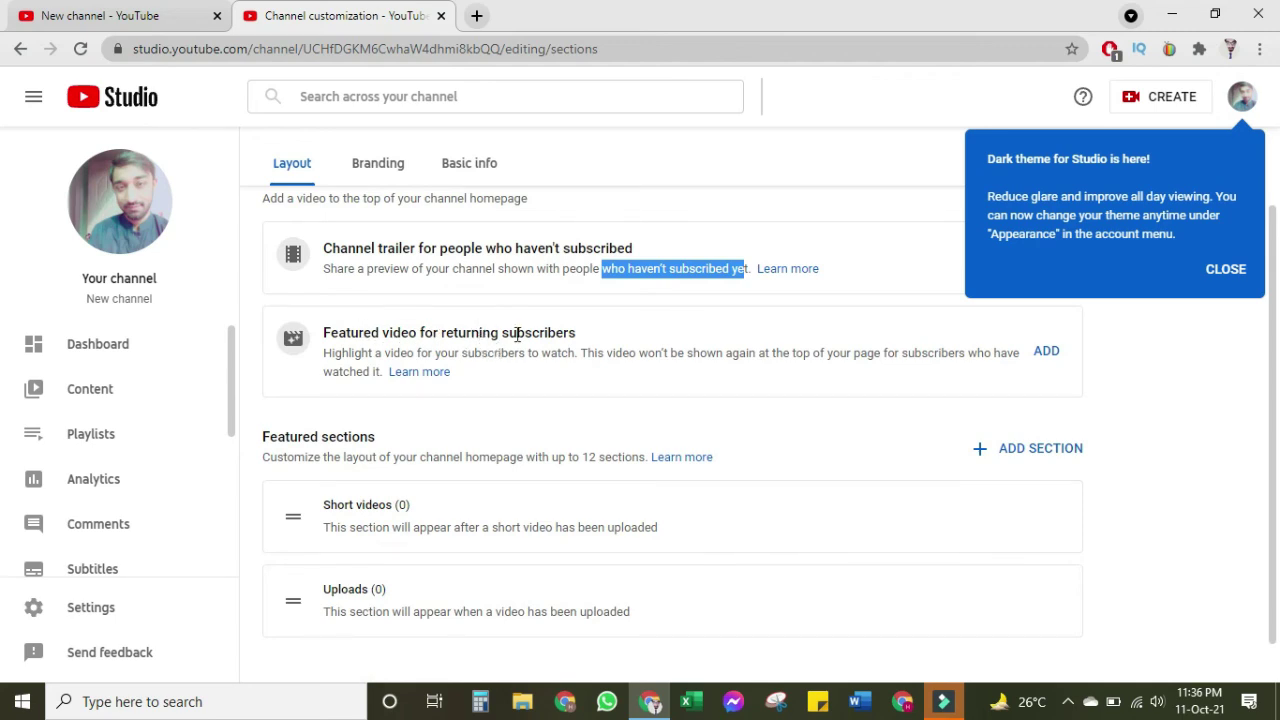
{"action": "left_click_drag", "start_coordinate": [383, 267], "coordinate": [392, 267]}
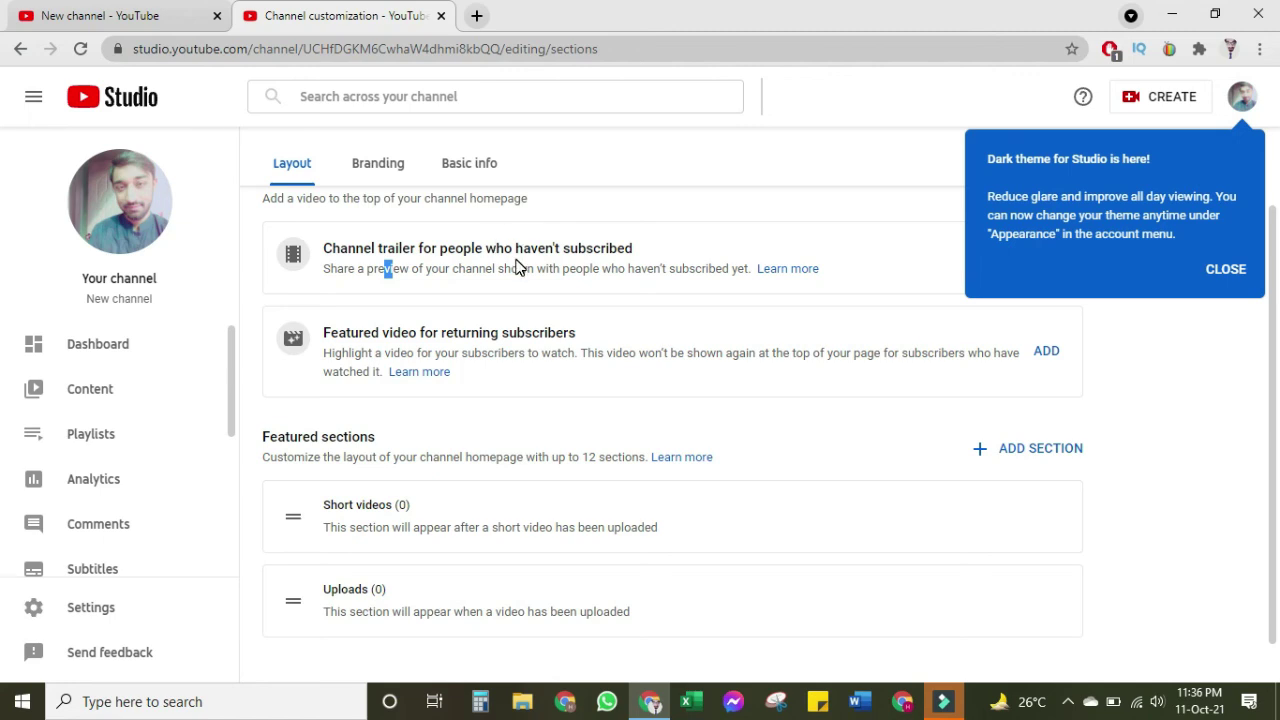
{"action": "left_click_drag", "start_coordinate": [525, 268], "coordinate": [691, 268]}
{"action": "left_click", "coordinate": [559, 340]}
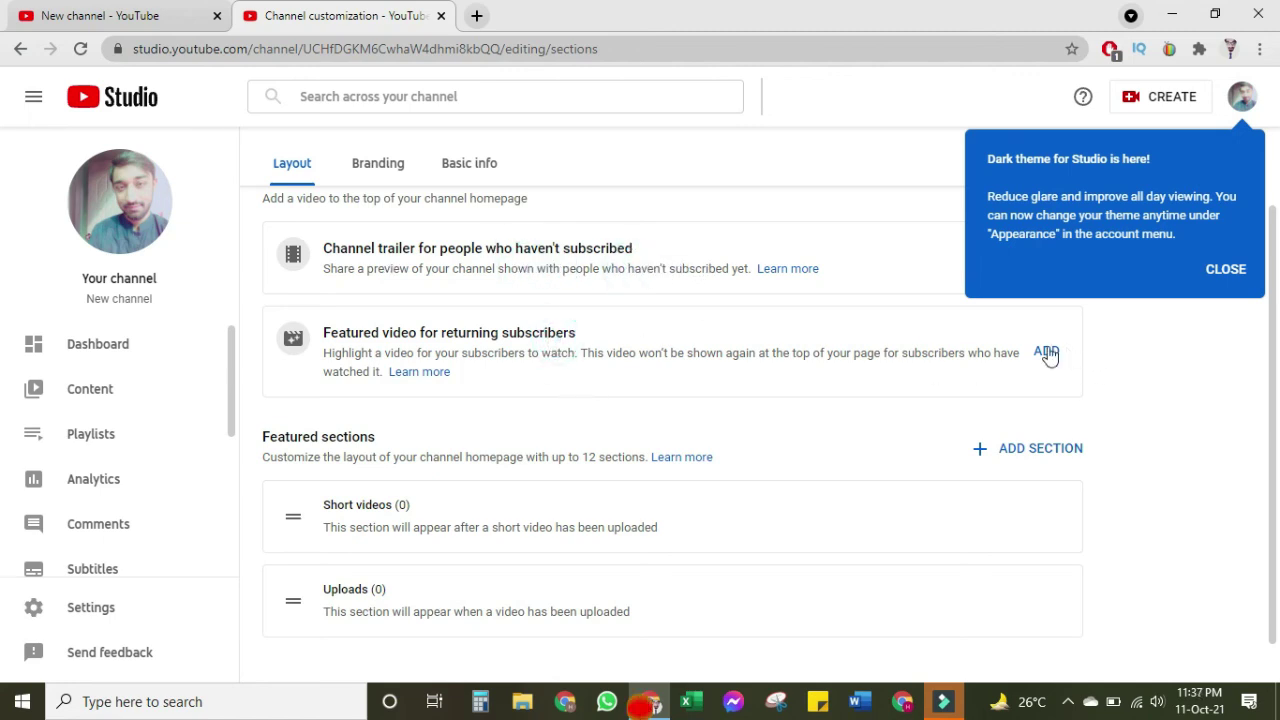
{"action": "left_click", "coordinate": [1213, 272]}
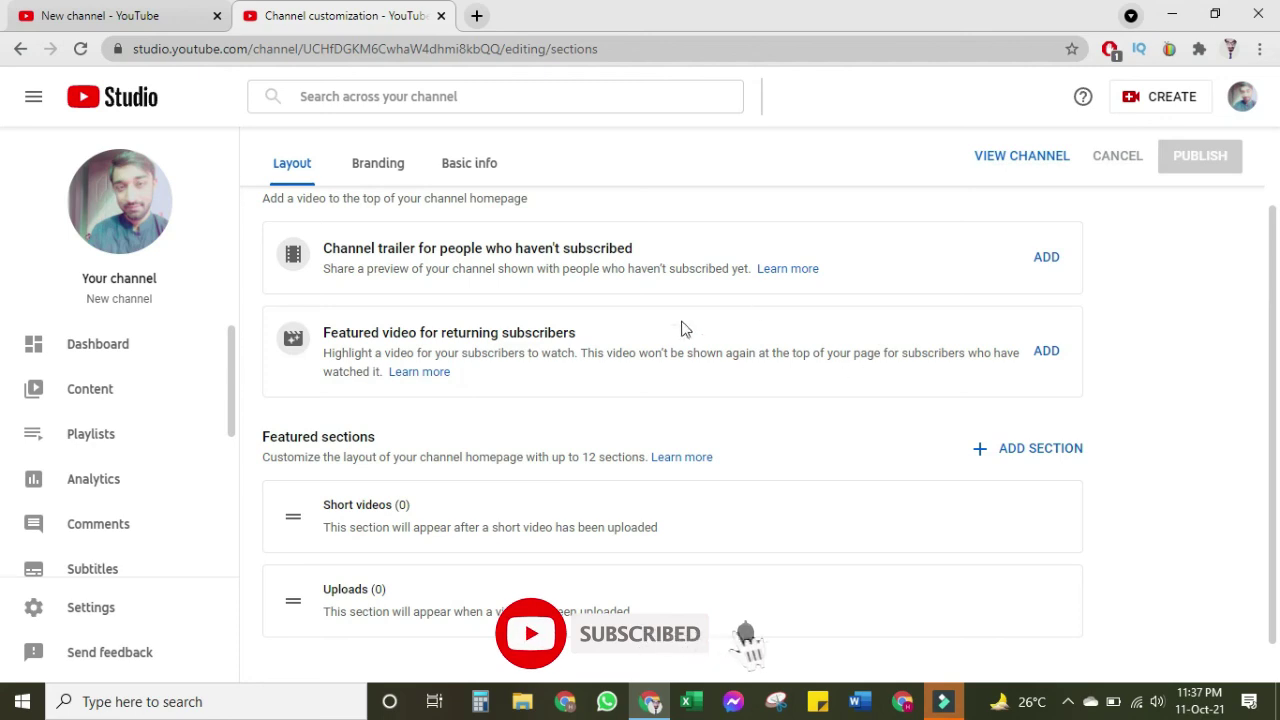